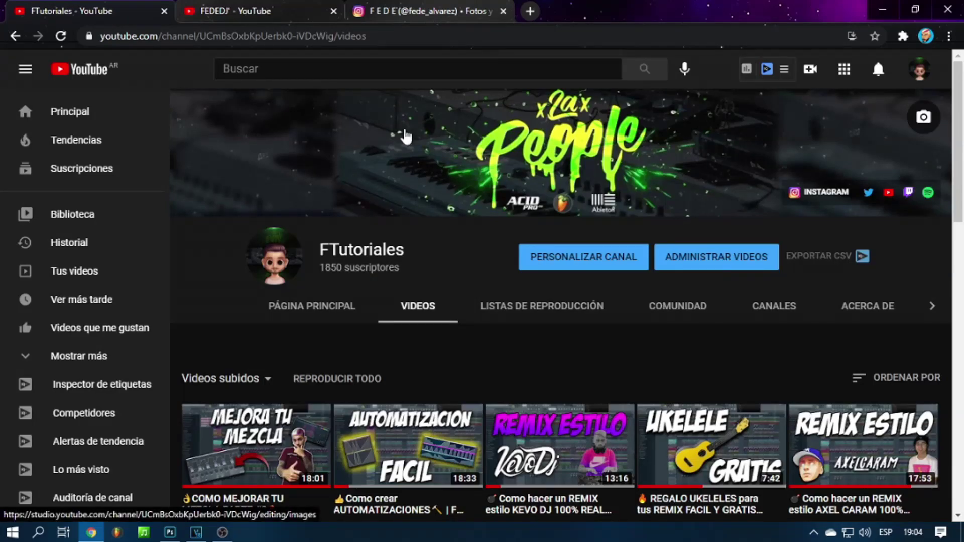
Step: Browse the channel's community posts, then return to its uploaded videos
{"action": "left_click", "coordinate": [704, 306]}
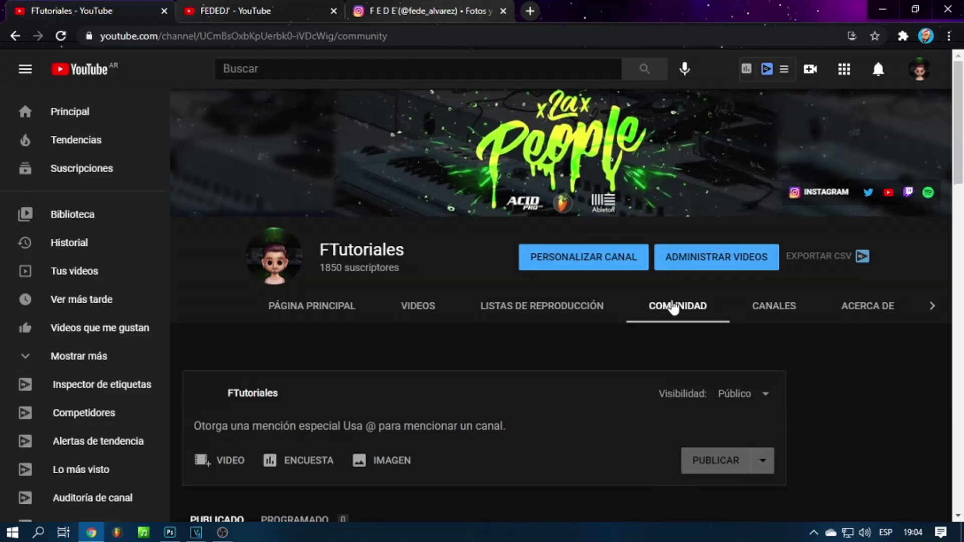
{"action": "scroll", "coordinate": [624, 319], "scroll_direction": "down", "scroll_amount": 5}
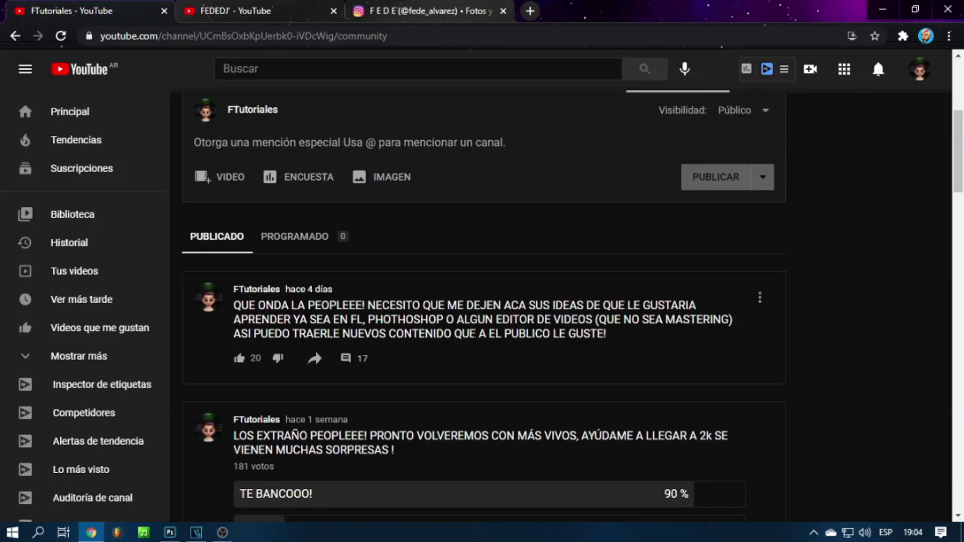
{"action": "scroll", "coordinate": [474, 344], "scroll_direction": "up", "scroll_amount": 5}
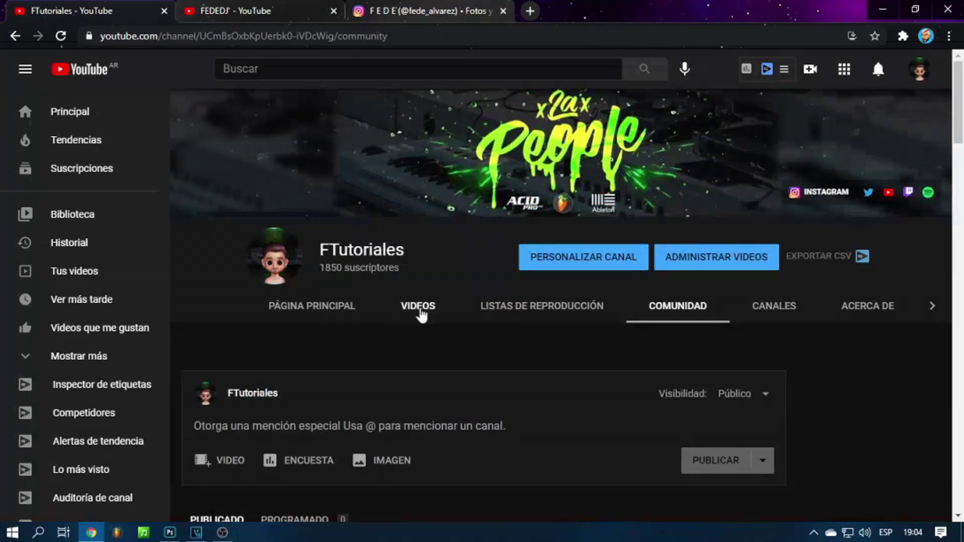
{"action": "left_click", "coordinate": [422, 311]}
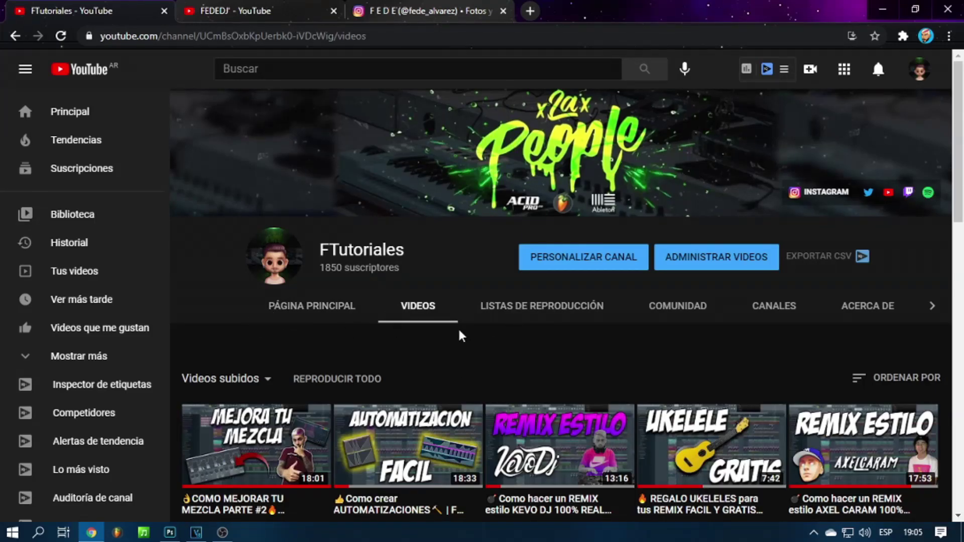
Step: Switch between the FEDEDJ' channel, Instagram profile and FTutoriales channel tabs
{"action": "left_click", "coordinate": [195, 7]}
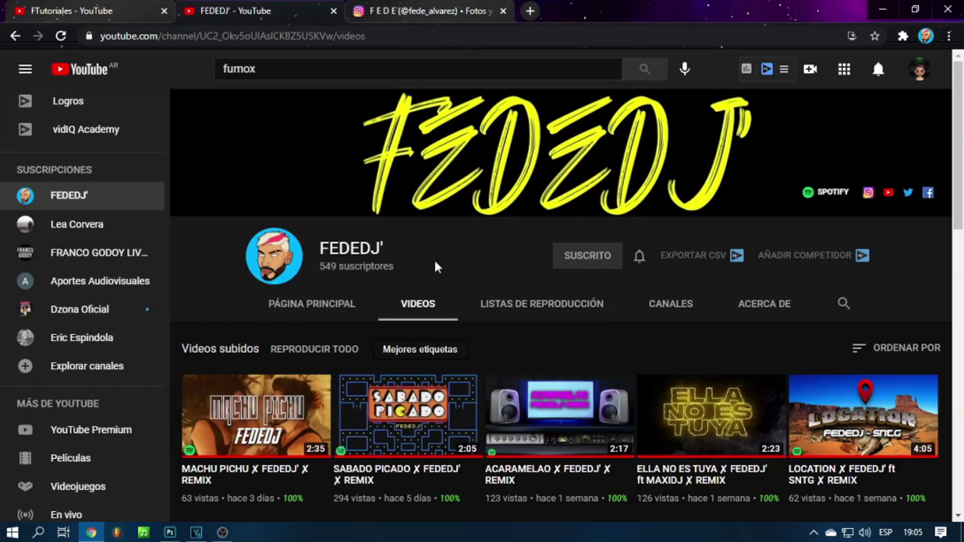
{"action": "left_click", "coordinate": [462, 18]}
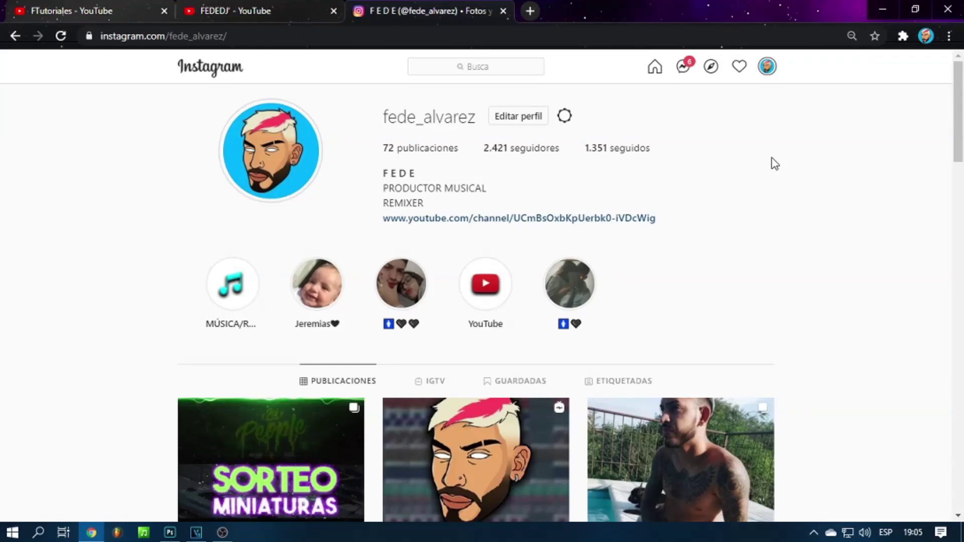
{"action": "left_click", "coordinate": [138, 6]}
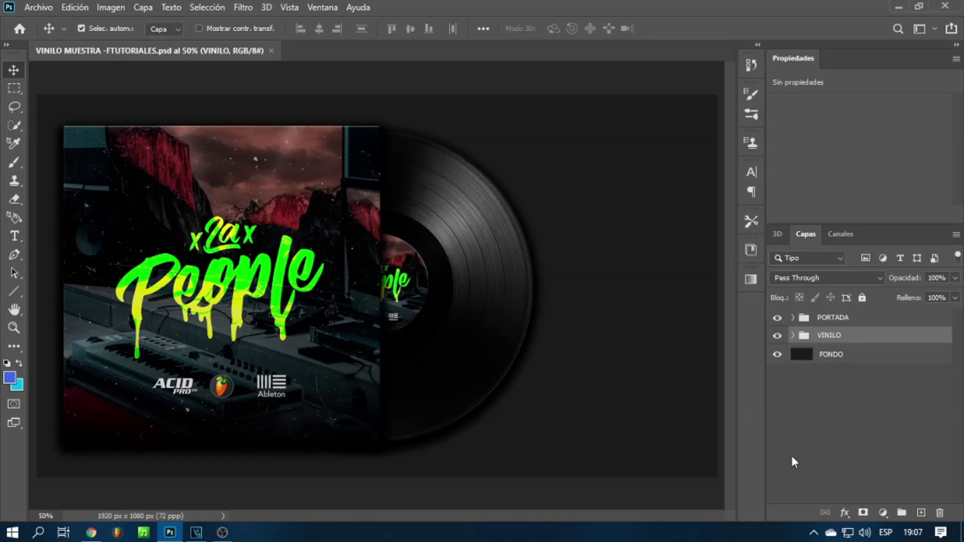
Step: Try shifting the PORTADA and VINILO groups right with a free transform, then cancel it
{"action": "left_click", "coordinate": [833, 318], "text": "ctrl"}
{"action": "key", "text": "ctrl+t"}
{"action": "left_click_drag", "start_coordinate": [359, 300], "coordinate": [445, 302]}
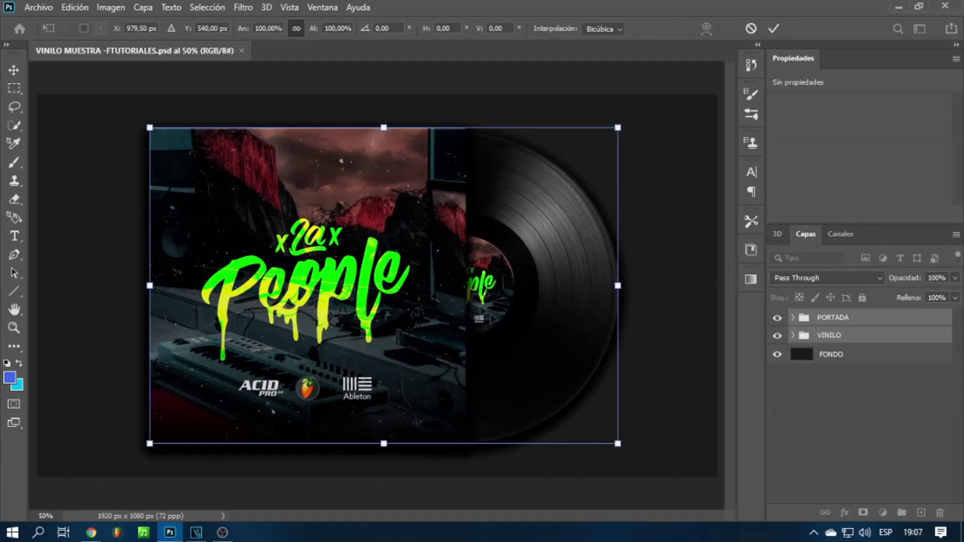
{"action": "key", "text": "Escape"}
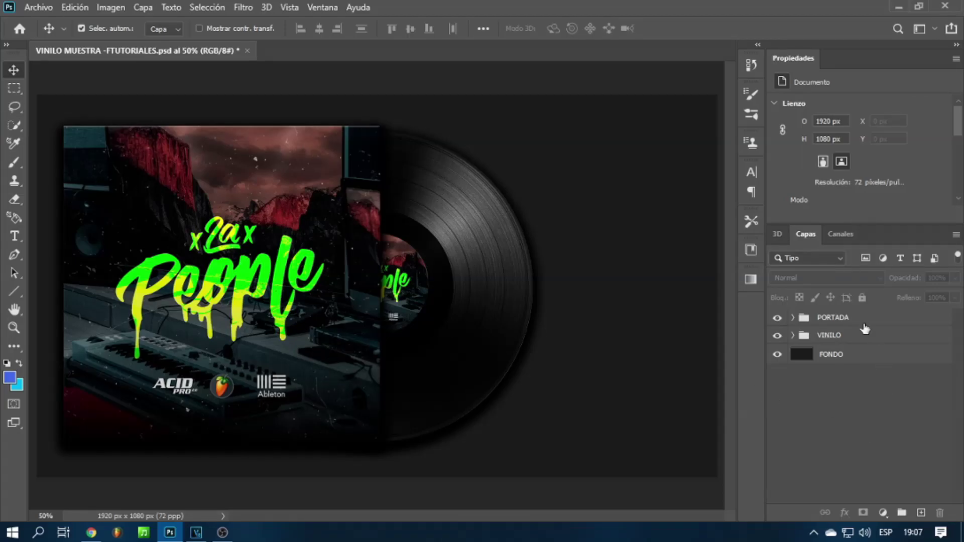
Step: Toggle the vinyl record's visibility off and on several times to compare
{"action": "left_click", "coordinate": [776, 336]}
{"action": "left_click", "coordinate": [777, 335]}
{"action": "left_click", "coordinate": [777, 337]}
{"action": "left_click", "coordinate": [777, 337]}
{"action": "left_click", "coordinate": [777, 336]}
{"action": "left_click", "coordinate": [777, 335]}
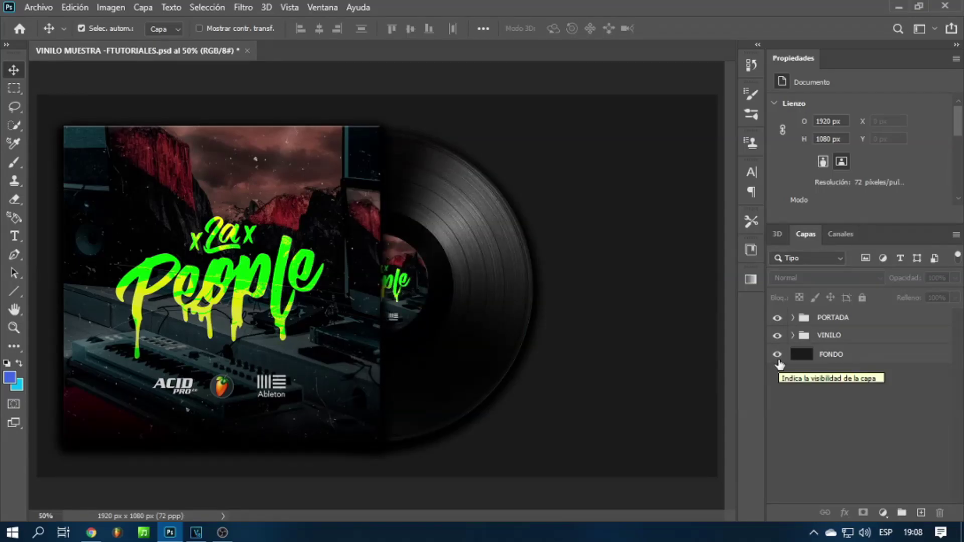
Step: Expand the PORTADA group and select its cover_folder smart object layer
{"action": "left_click", "coordinate": [857, 319]}
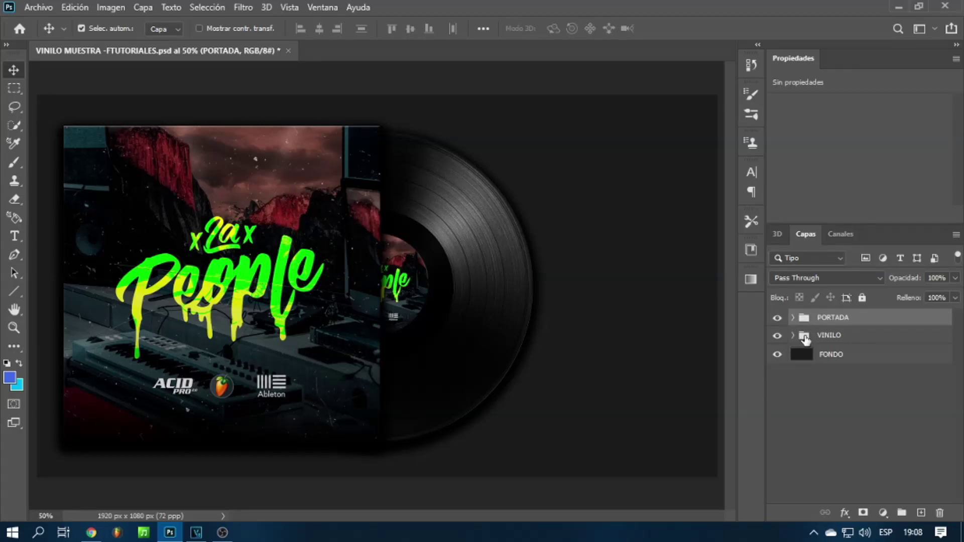
{"action": "left_click", "coordinate": [794, 318]}
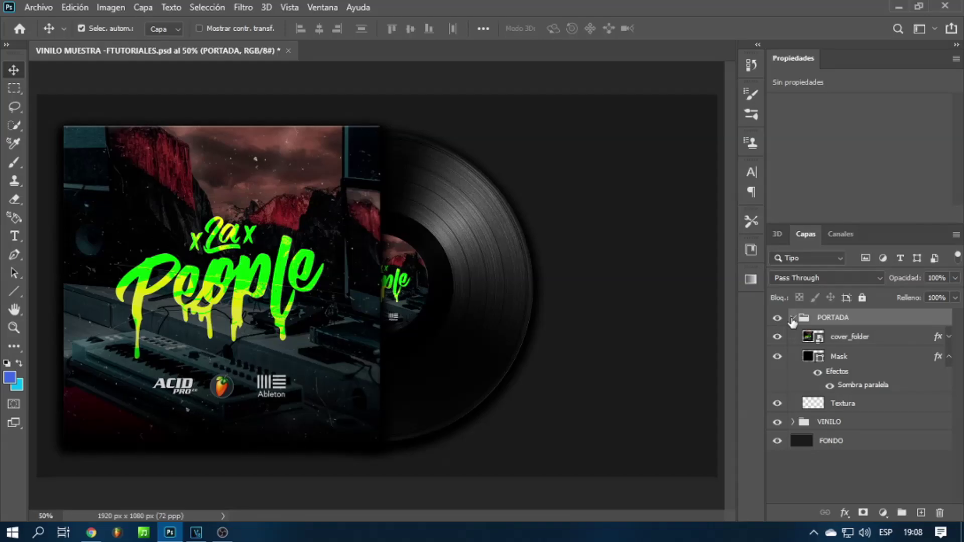
{"action": "left_click", "coordinate": [894, 343]}
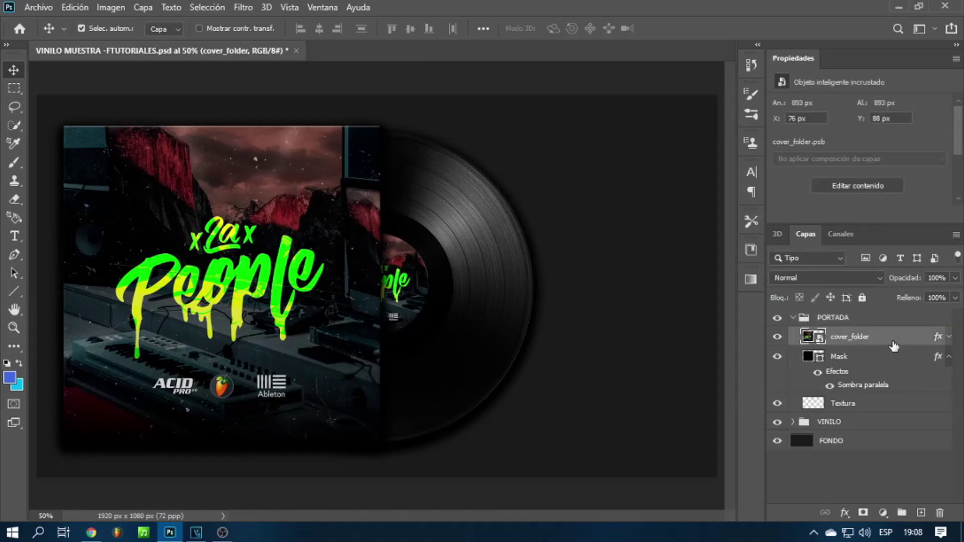
{"action": "left_click", "coordinate": [793, 317]}
{"action": "left_click", "coordinate": [801, 420]}
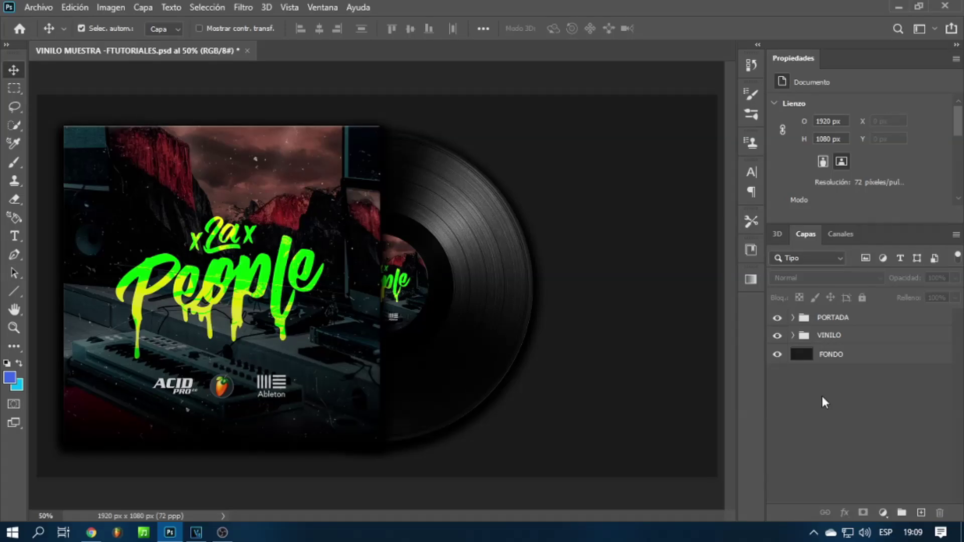
{"action": "left_click", "coordinate": [792, 317]}
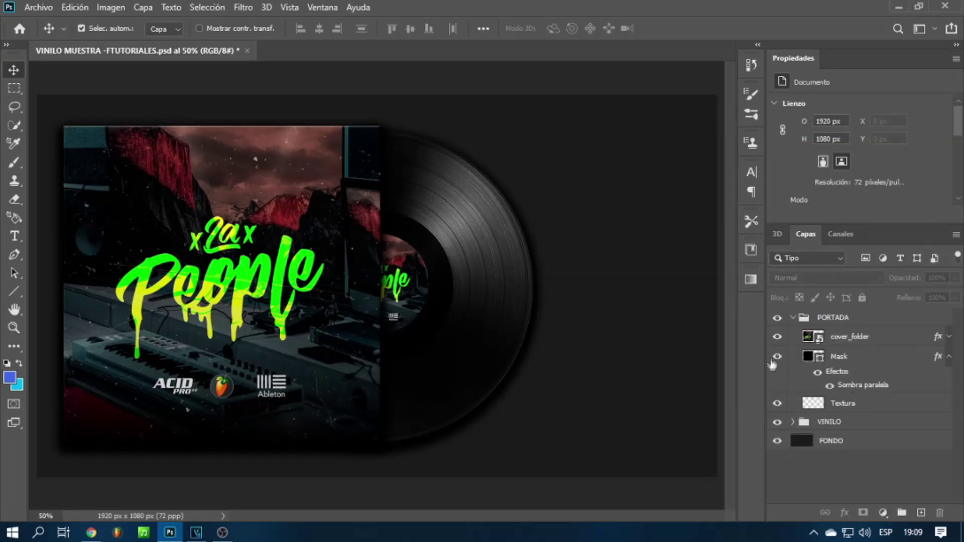
{"action": "left_click", "coordinate": [888, 341]}
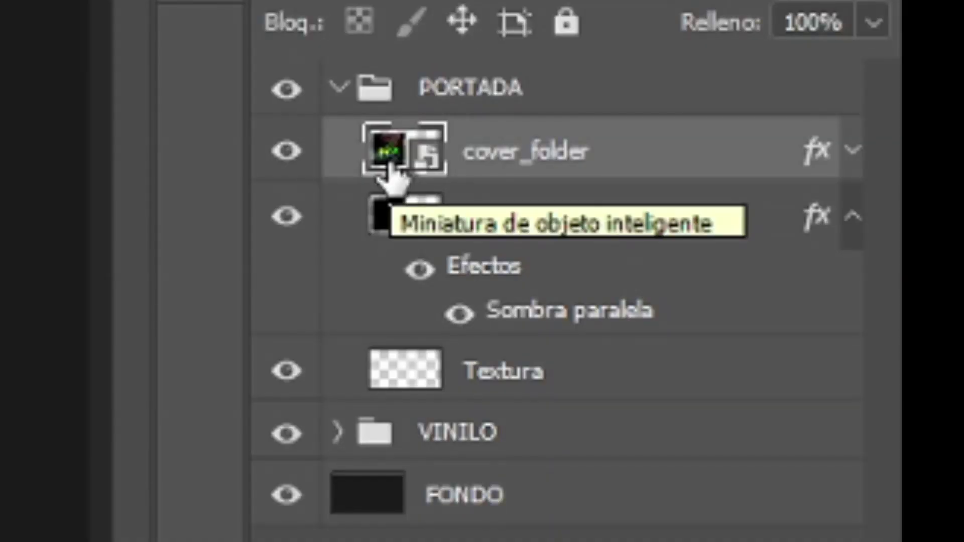
Step: Open cover_folder and scale the cartoon face logo to fill the 1400×1400 canvas
{"action": "double_click", "coordinate": [391, 168]}
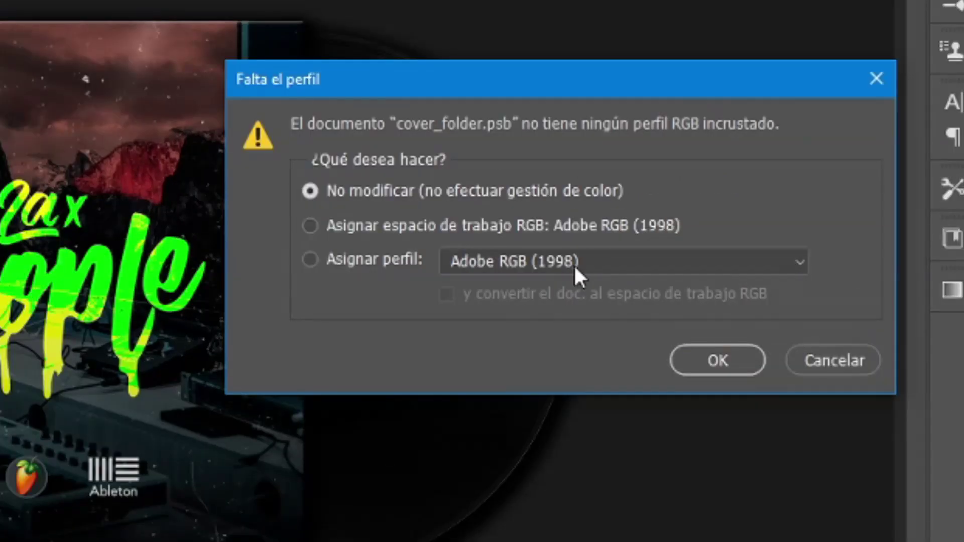
{"action": "left_click", "coordinate": [753, 361]}
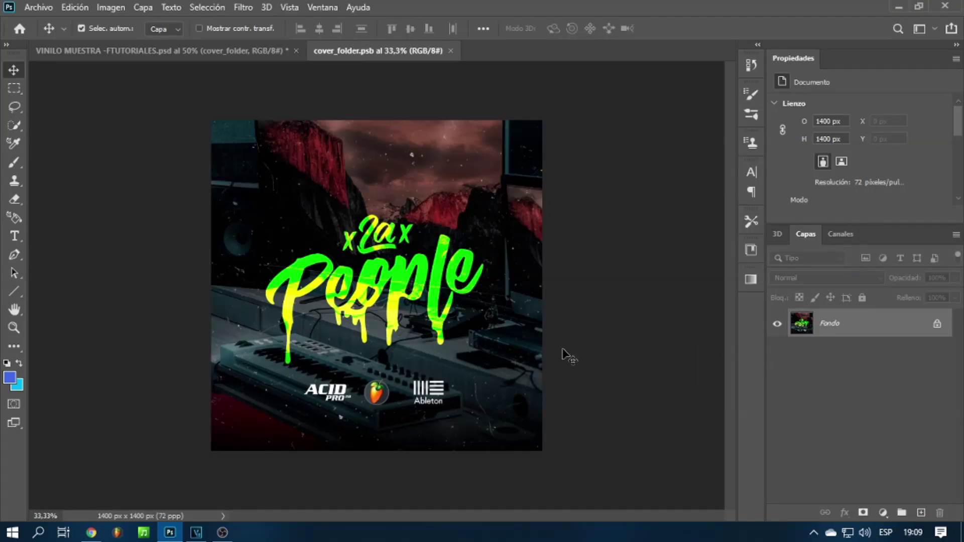
{"action": "left_click_drag", "start_coordinate": [564, 352], "coordinate": [523, 383]}
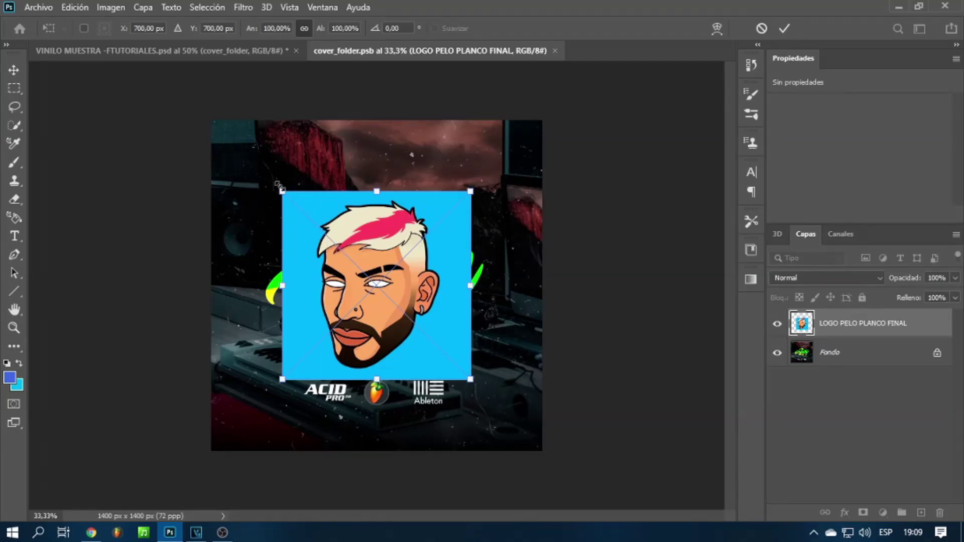
{"action": "left_click_drag", "start_coordinate": [282, 191], "coordinate": [212, 121]}
{"action": "left_click_drag", "start_coordinate": [470, 379], "coordinate": [542, 451]}
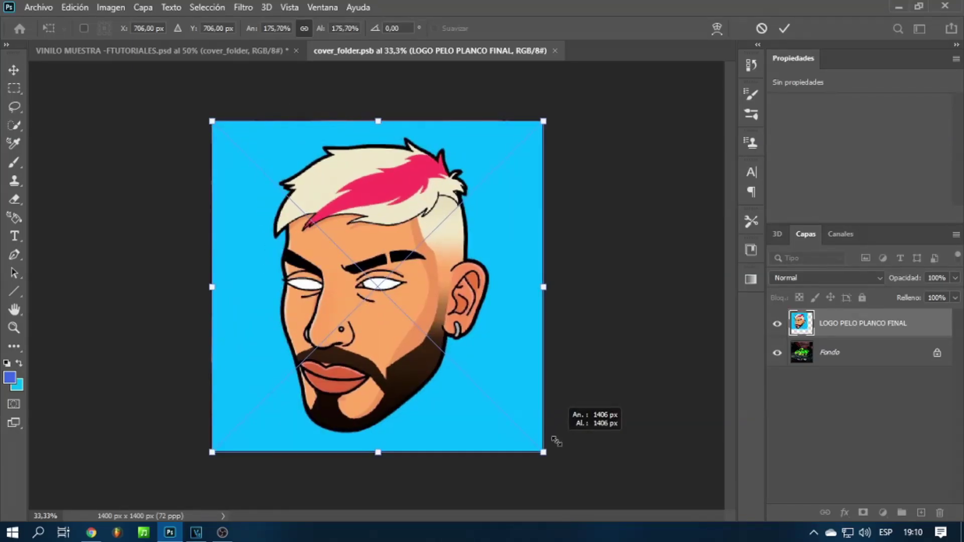
{"action": "key", "text": "Return"}
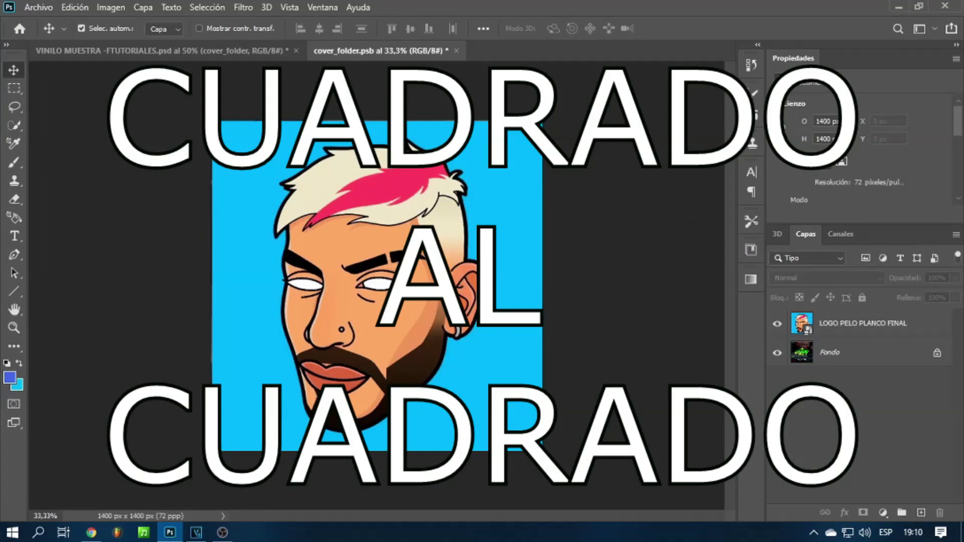
Step: Flatten cover_folder.psb into a single Fondo layer and save it
{"action": "right_click", "coordinate": [835, 330]}
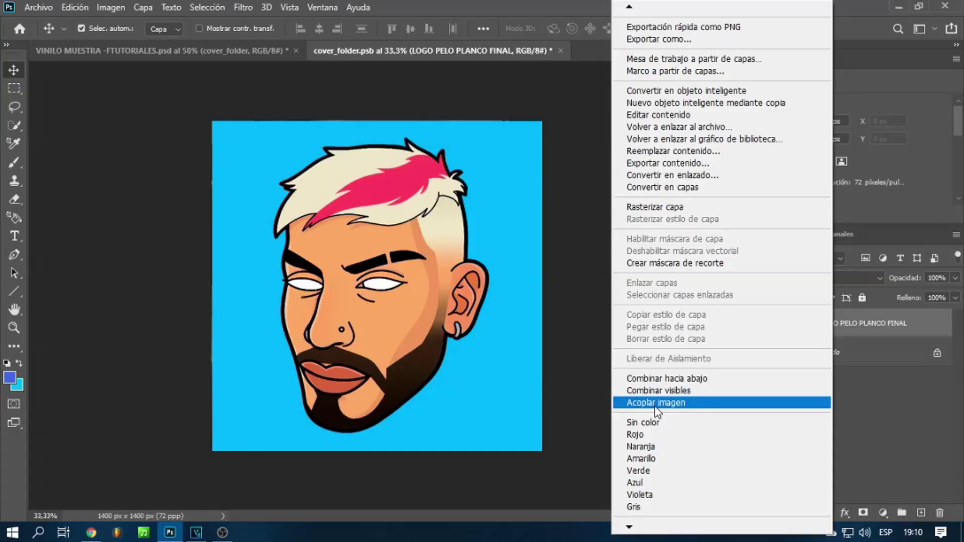
{"action": "left_click", "coordinate": [656, 402]}
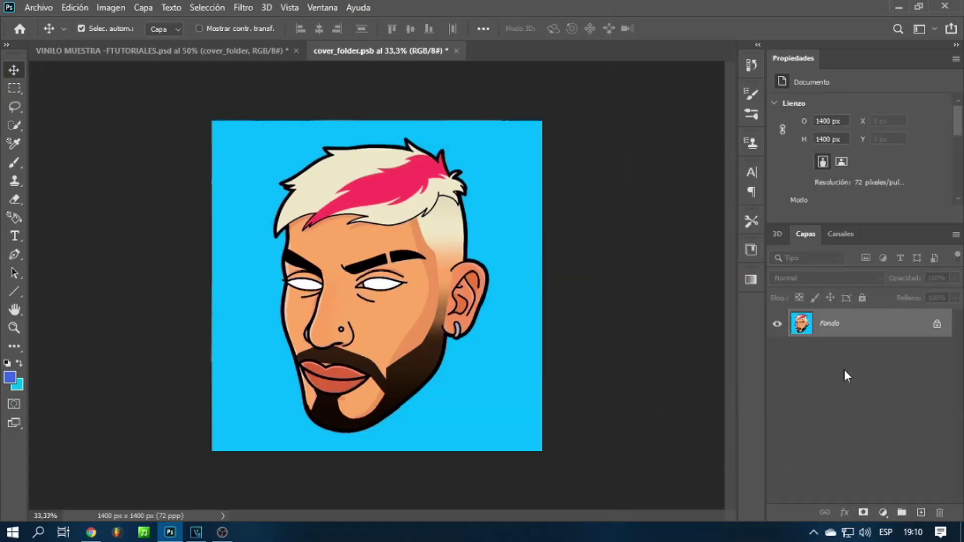
{"action": "left_click", "coordinate": [38, 7]}
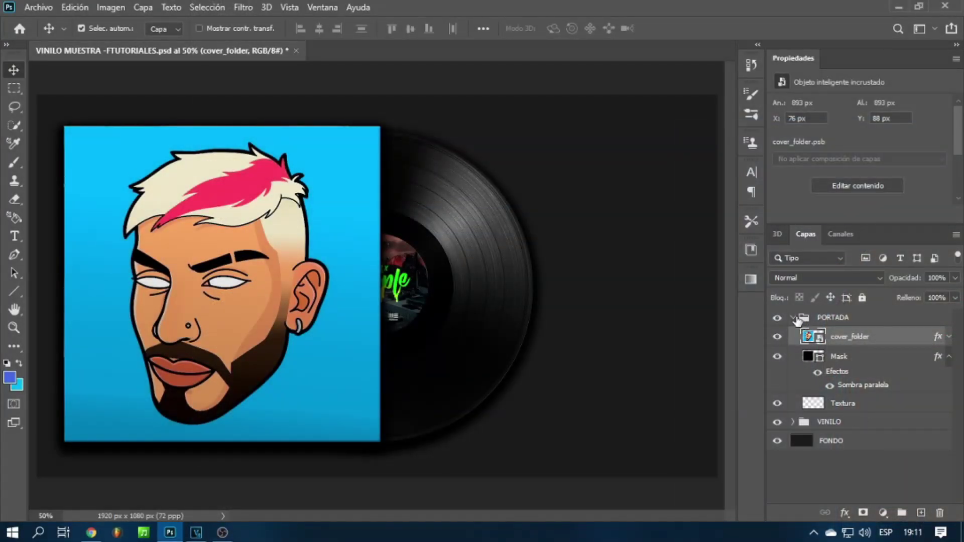
Step: Open the VINILO label design smart object and scale the face artwork to fill it
{"action": "left_click", "coordinate": [795, 320]}
{"action": "left_click", "coordinate": [793, 336]}
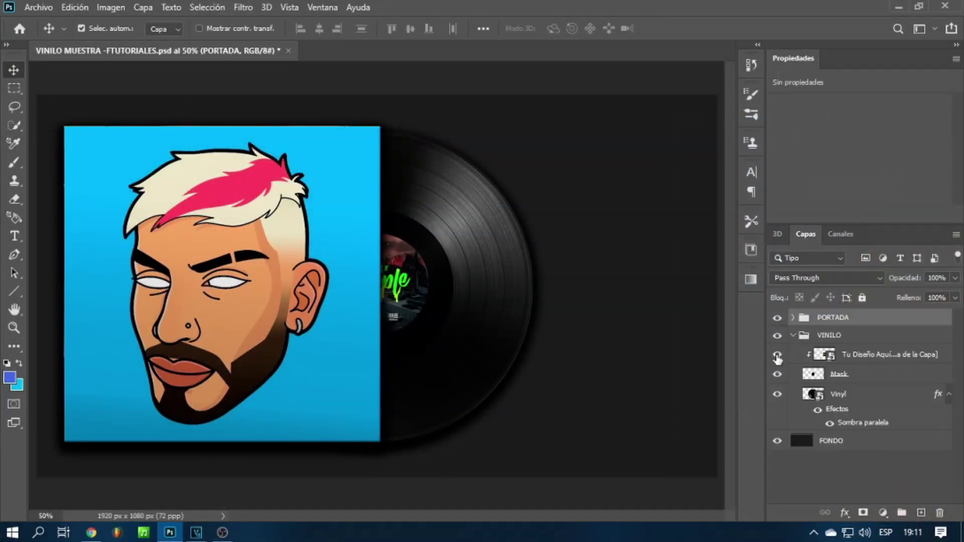
{"action": "left_click", "coordinate": [819, 356]}
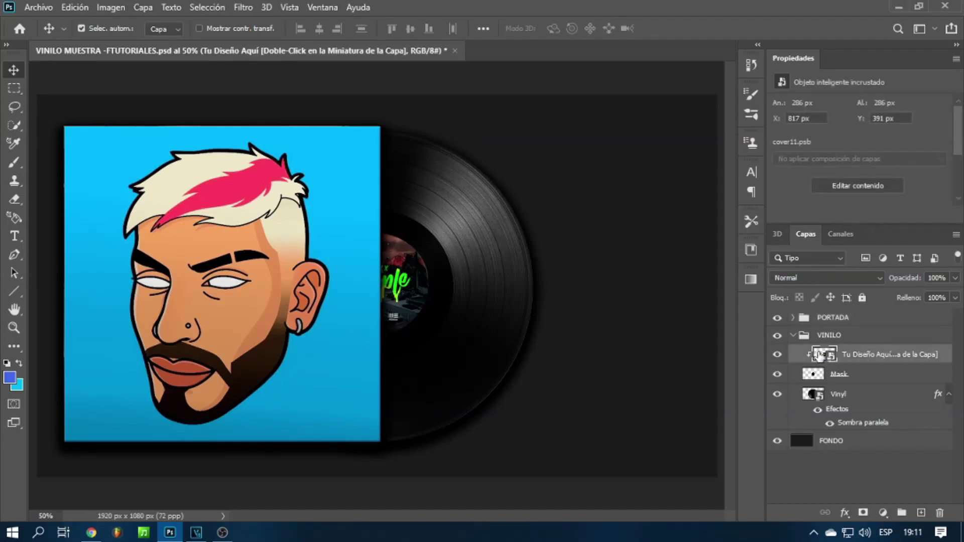
{"action": "double_click", "coordinate": [824, 355]}
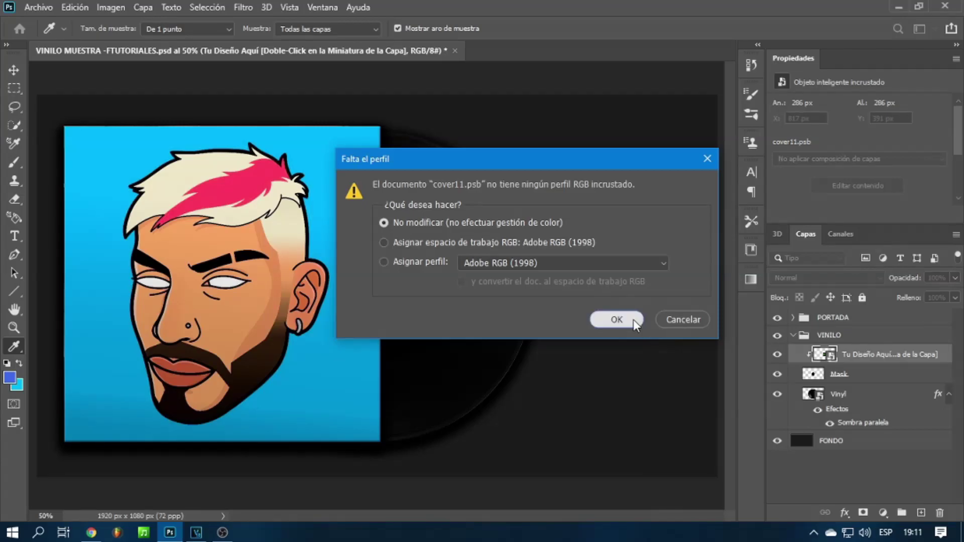
{"action": "left_click", "coordinate": [617, 319]}
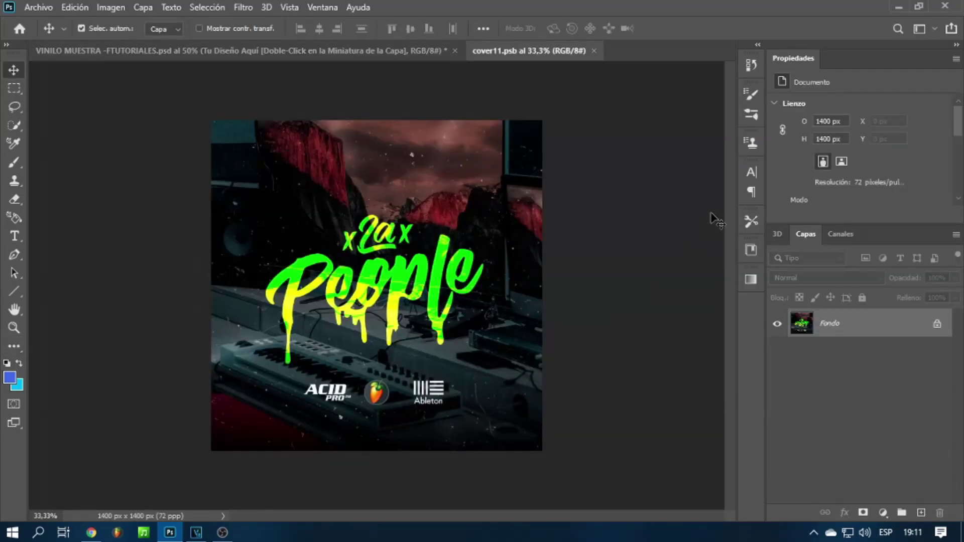
{"action": "left_click_drag", "start_coordinate": [716, 220], "coordinate": [716, 220]}
{"action": "left_click_drag", "start_coordinate": [481, 382], "coordinate": [542, 451]}
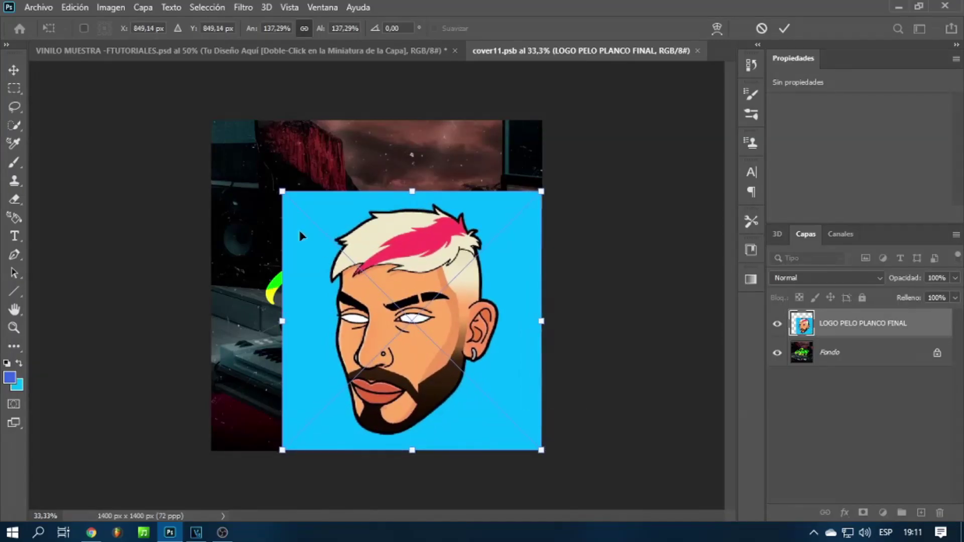
{"action": "left_click_drag", "start_coordinate": [283, 190], "coordinate": [212, 121]}
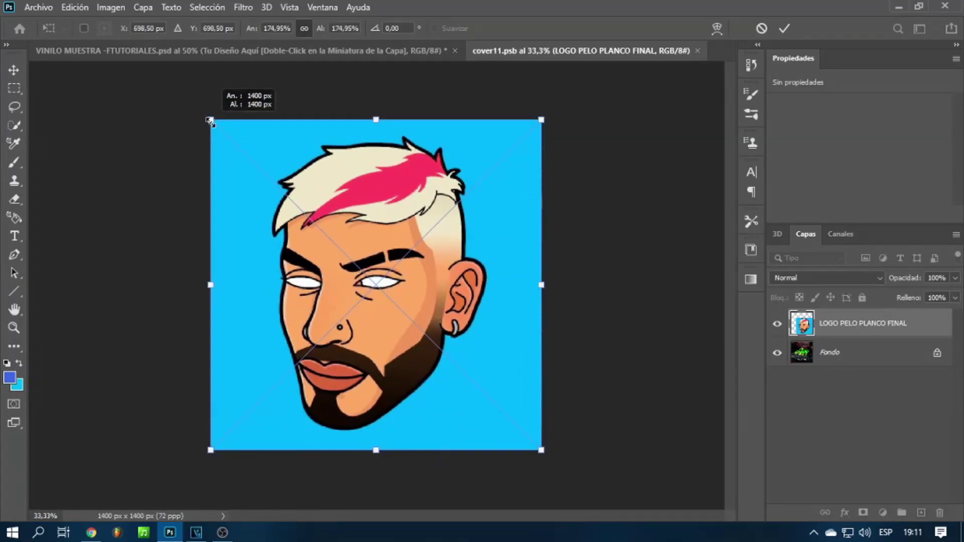
{"action": "key", "text": "Return"}
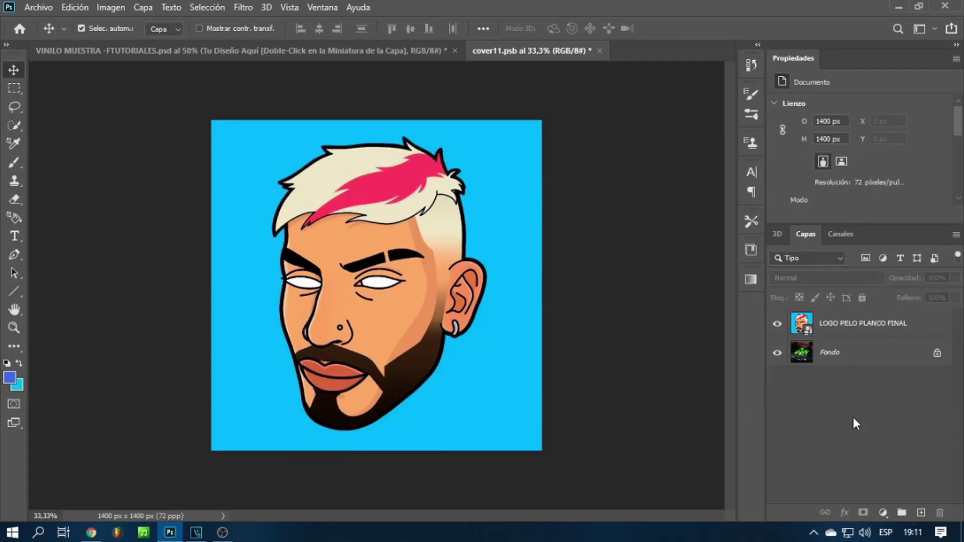
Step: Flatten cover11.psb into a single Fondo layer, save it and close it
{"action": "left_click", "coordinate": [899, 327]}
{"action": "right_click", "coordinate": [886, 331]}
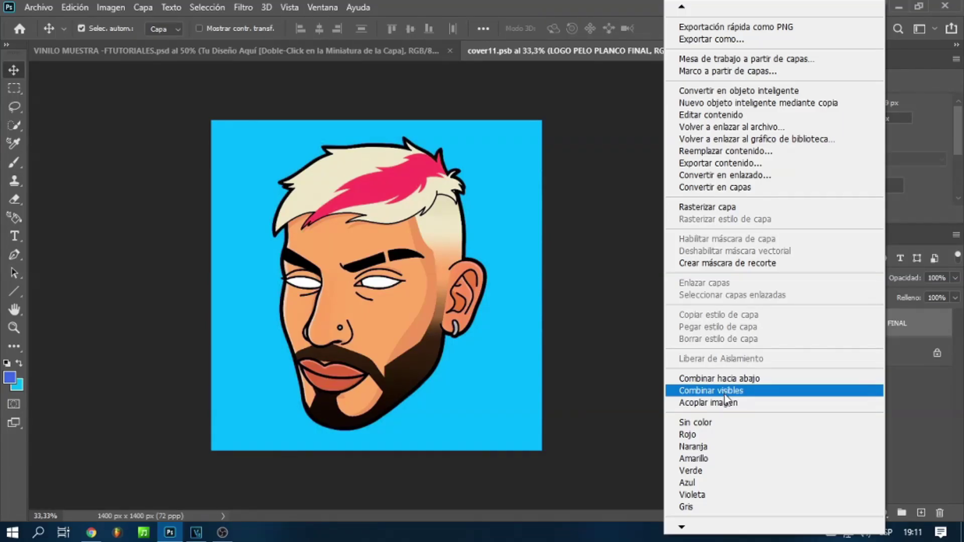
{"action": "left_click", "coordinate": [725, 394]}
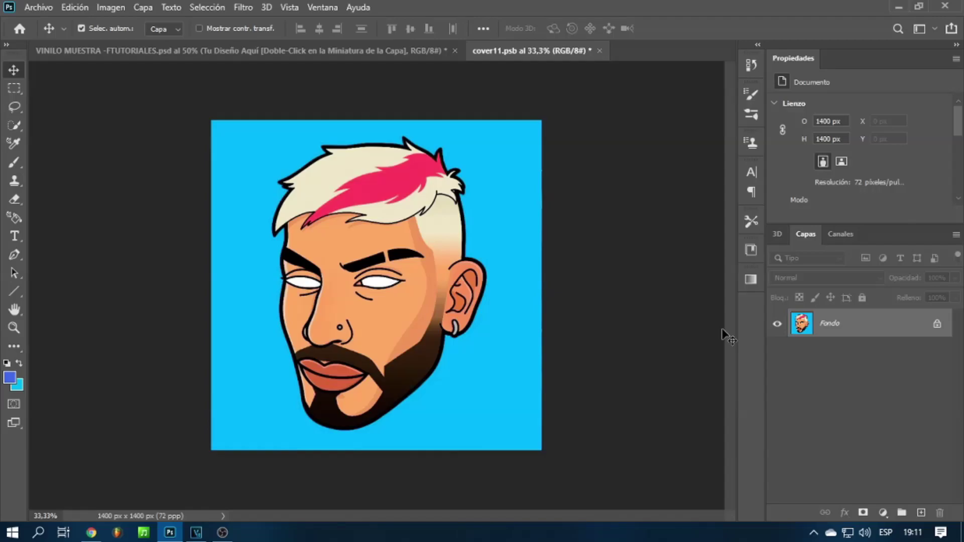
{"action": "key", "text": "ctrl+s"}
{"action": "key", "text": "ctrl+w"}
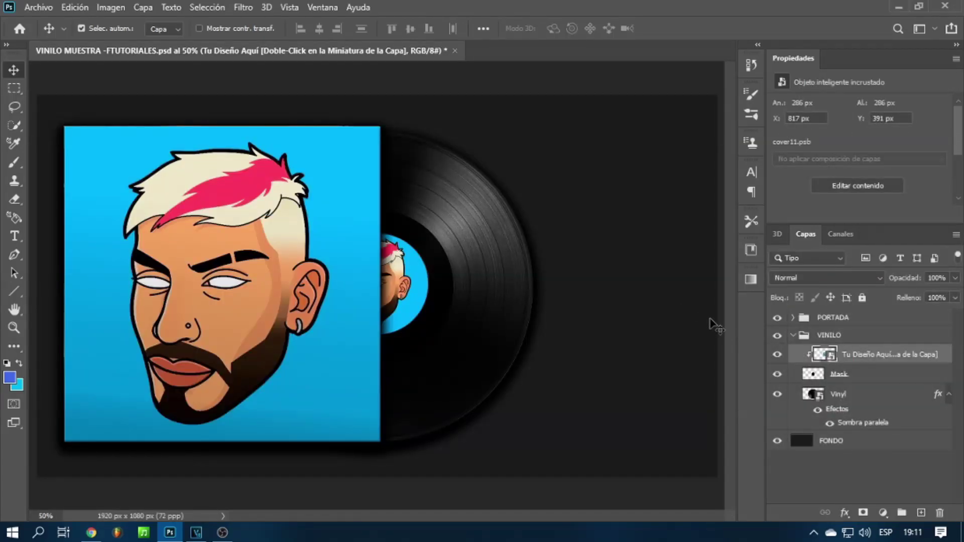
Step: Hide the dark FONDO background layer and collapse the VINILO group
{"action": "key", "text": "alt+bracketleft"}
{"action": "key", "text": "alt+bracketleft"}
{"action": "left_click", "coordinate": [778, 441]}
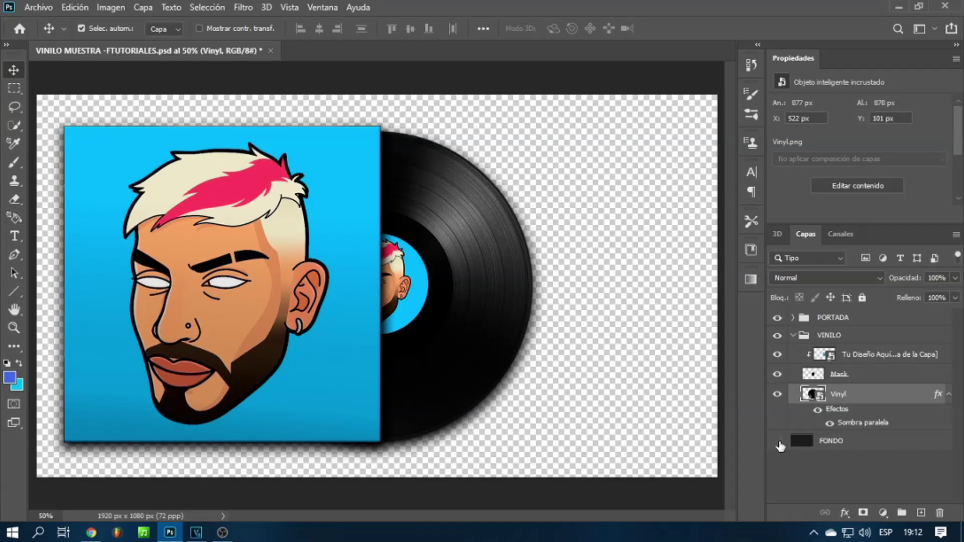
{"action": "left_click", "coordinate": [794, 336]}
{"action": "left_click", "coordinate": [887, 342]}
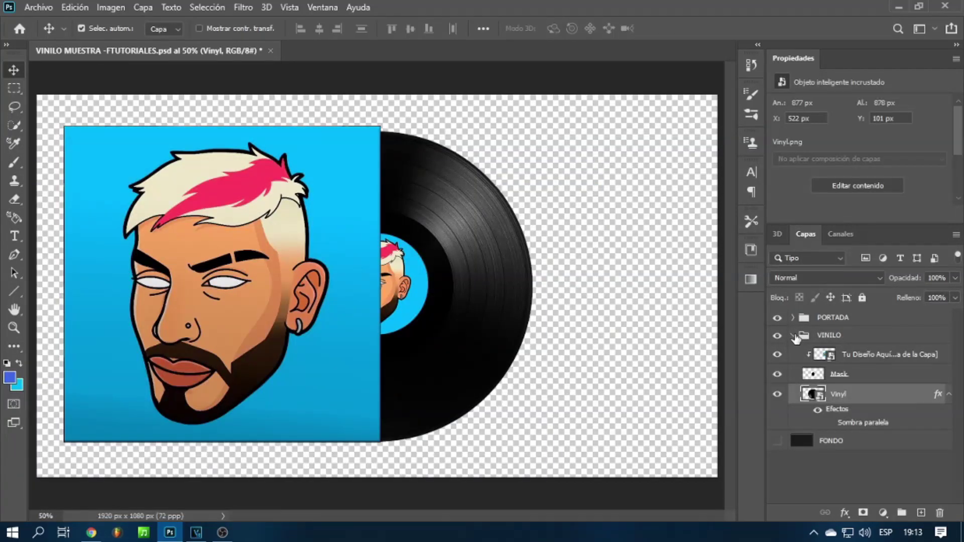
{"action": "left_click", "coordinate": [869, 394]}
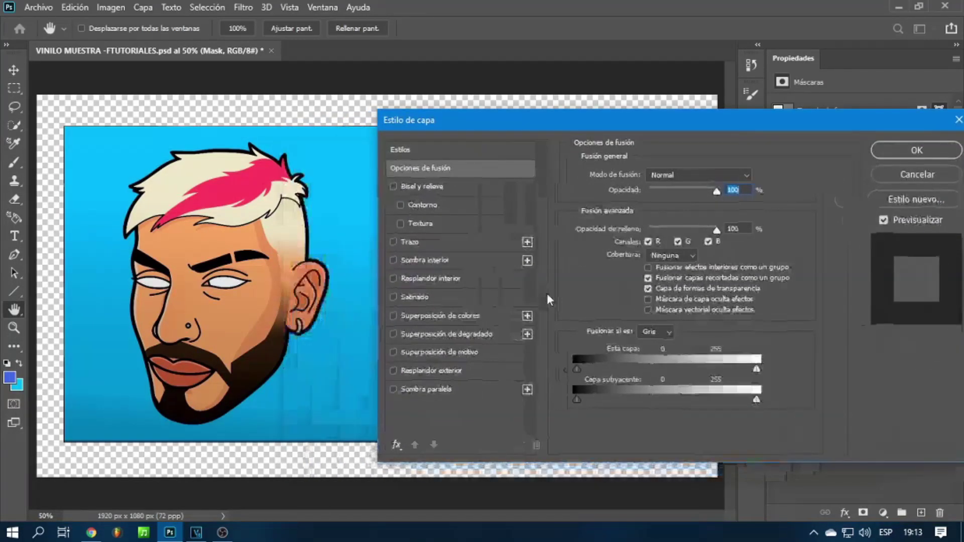
Step: Give the cover a Sombra paralela drop shadow: 13 px distance, 29% spread, 29 px size
{"action": "left_click", "coordinate": [393, 389]}
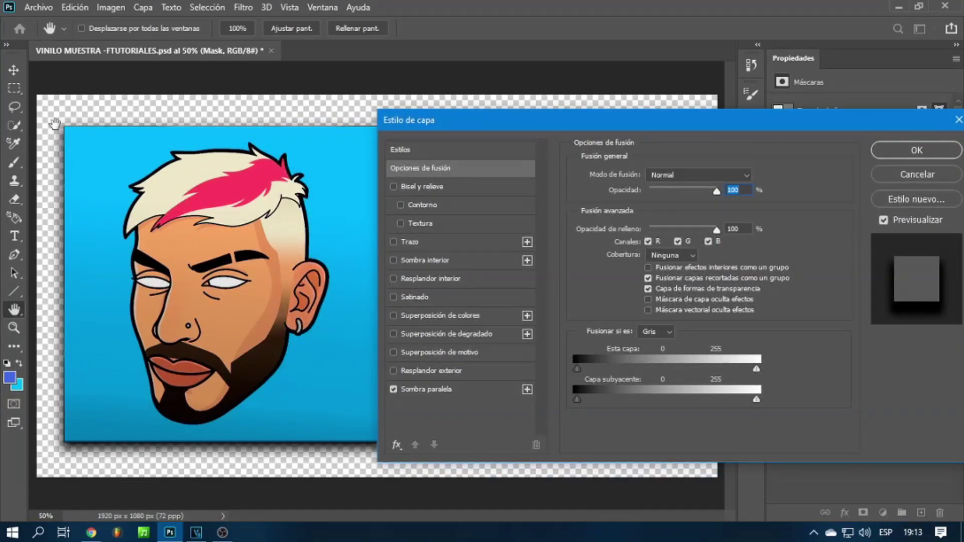
{"action": "left_click", "coordinate": [490, 390]}
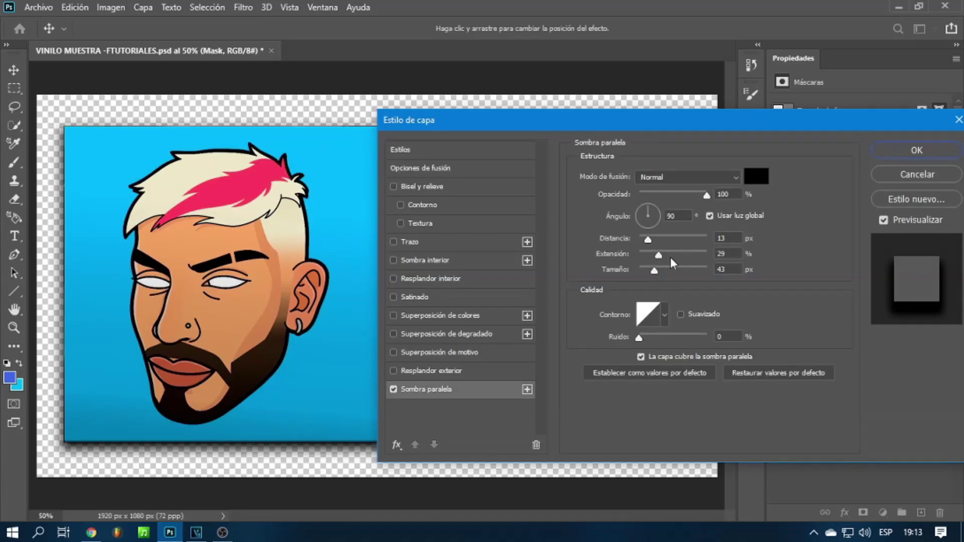
{"action": "left_click_drag", "start_coordinate": [648, 243], "coordinate": [653, 269]}
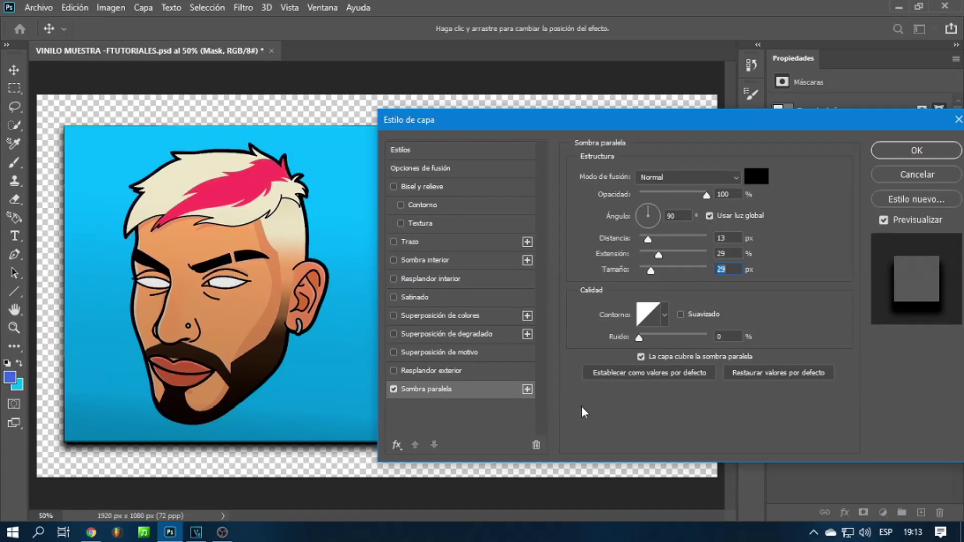
{"action": "key", "text": "Return"}
{"action": "left_click", "coordinate": [793, 318]}
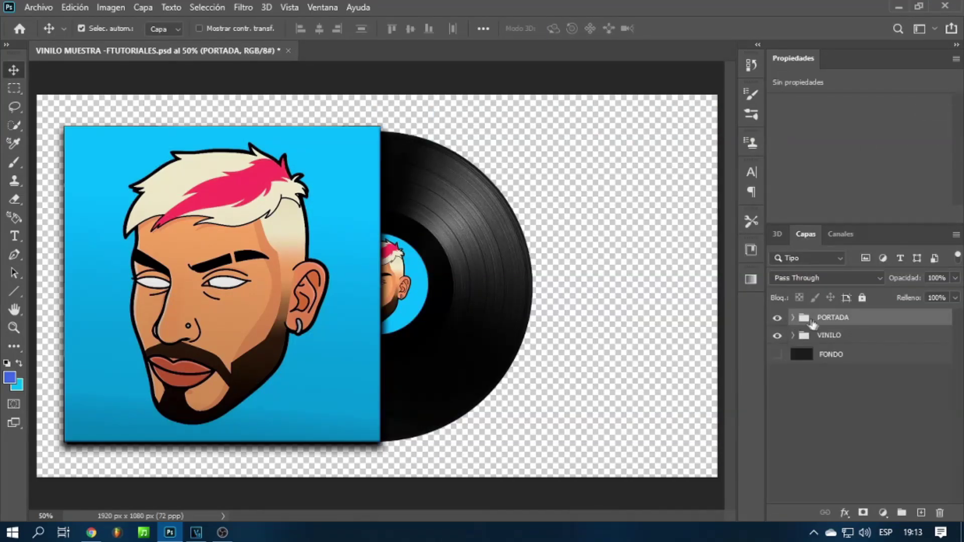
Step: Add a drop shadow to the Vinyl layer inside the VINILO group
{"action": "left_click", "coordinate": [793, 336]}
{"action": "left_click", "coordinate": [899, 400]}
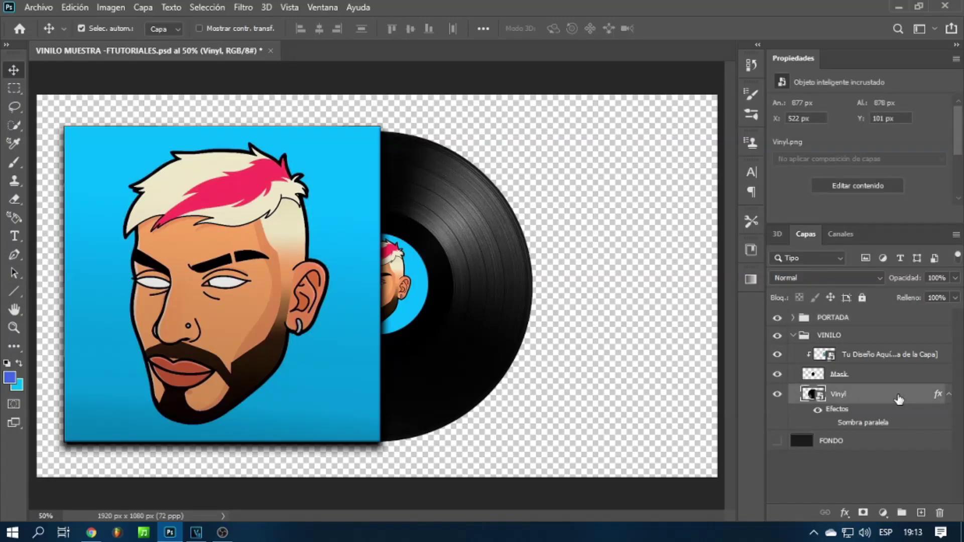
{"action": "double_click", "coordinate": [899, 398]}
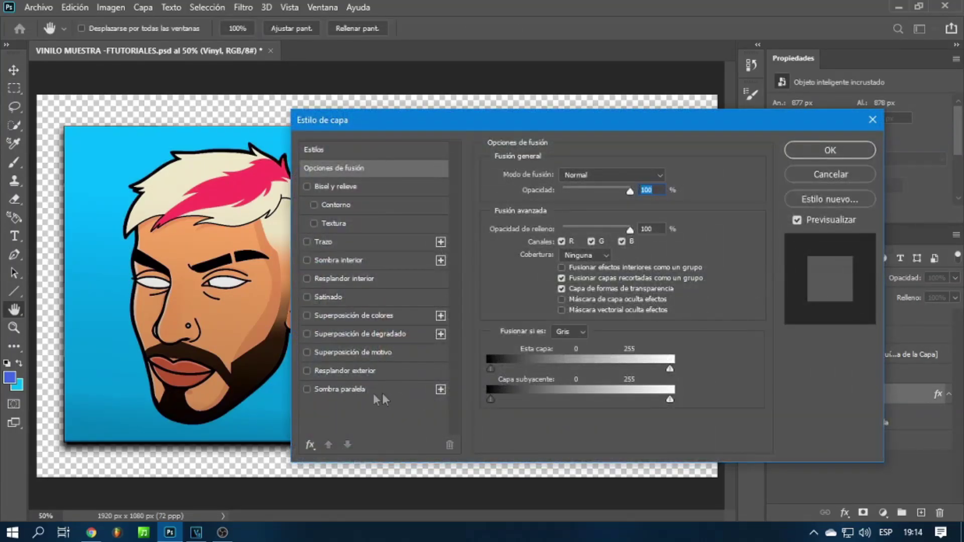
{"action": "left_click", "coordinate": [382, 393]}
{"action": "left_click", "coordinate": [839, 150]}
Step: Give PORTADA a Bisel y relieve bevel (168% depth, 9 px) and show FONDO again
{"action": "left_click", "coordinate": [793, 336]}
{"action": "left_click", "coordinate": [904, 318]}
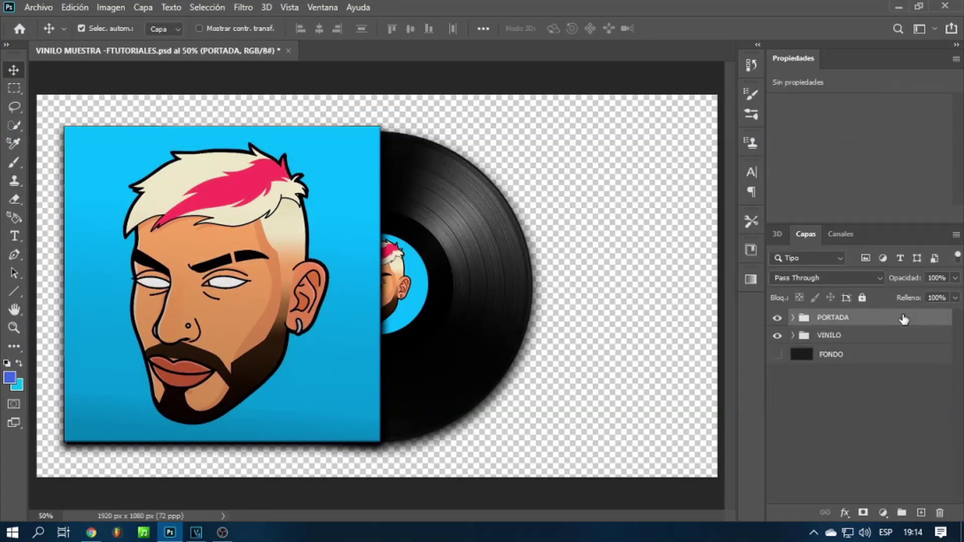
{"action": "double_click", "coordinate": [904, 319]}
{"action": "left_click", "coordinate": [348, 187]}
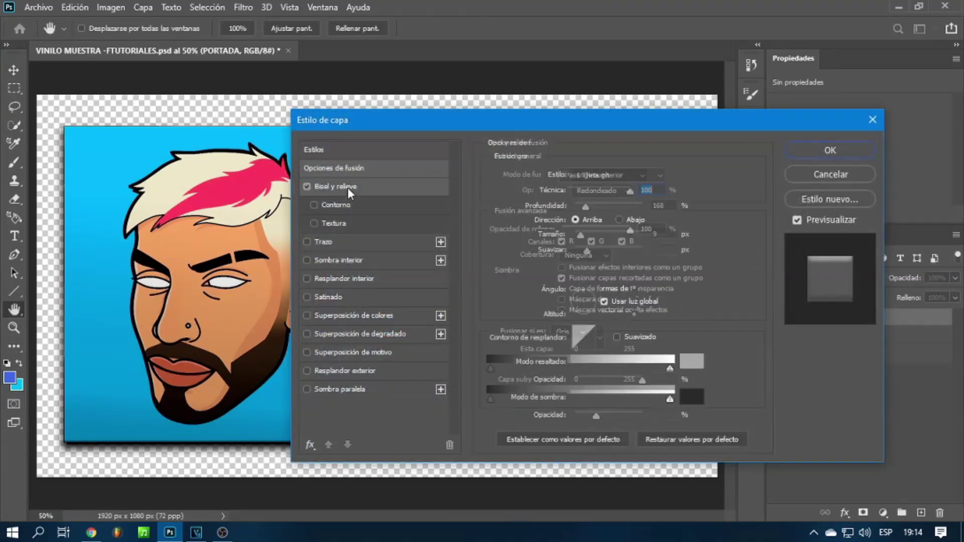
{"action": "left_click", "coordinate": [820, 154]}
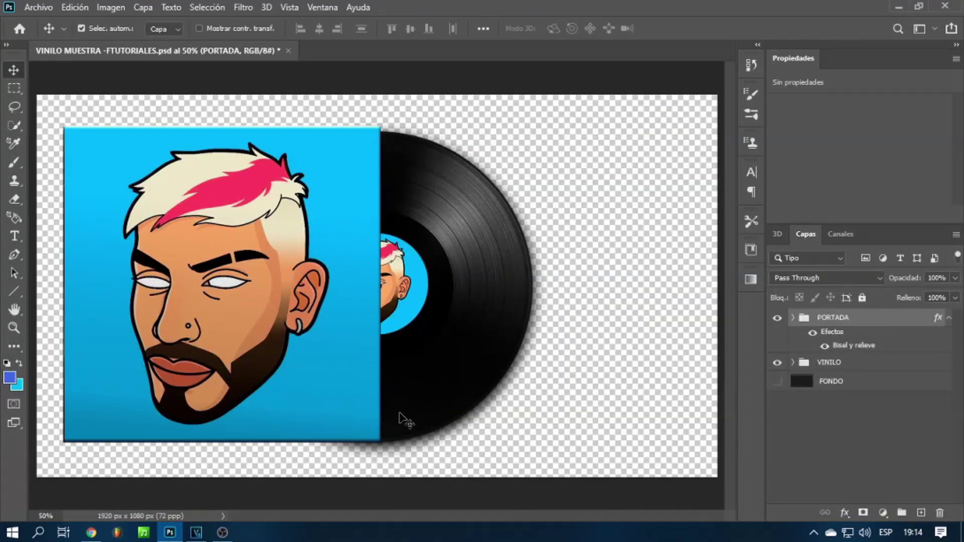
{"action": "left_click", "coordinate": [778, 382]}
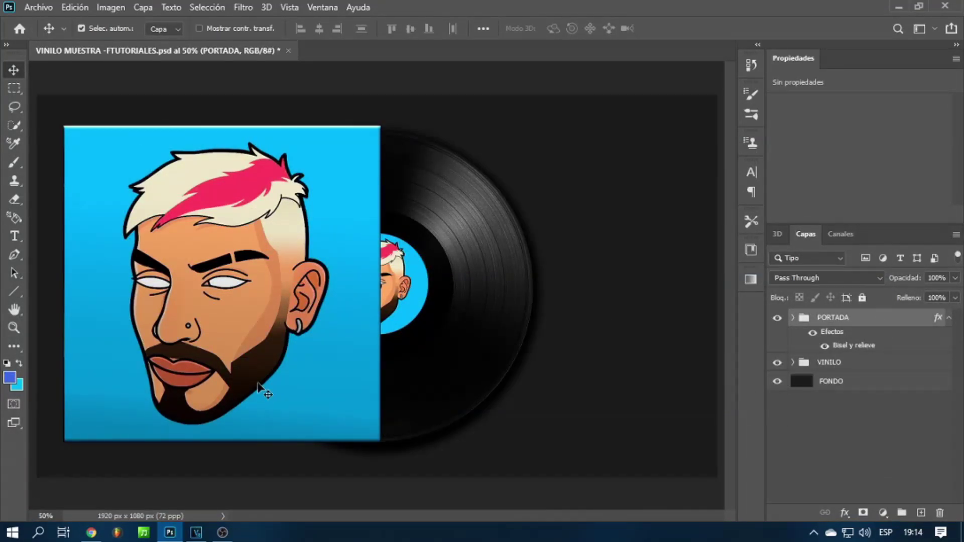
Step: Hide all layers except the vinyl record
{"action": "left_click", "coordinate": [949, 318]}
{"action": "left_click", "coordinate": [881, 400]}
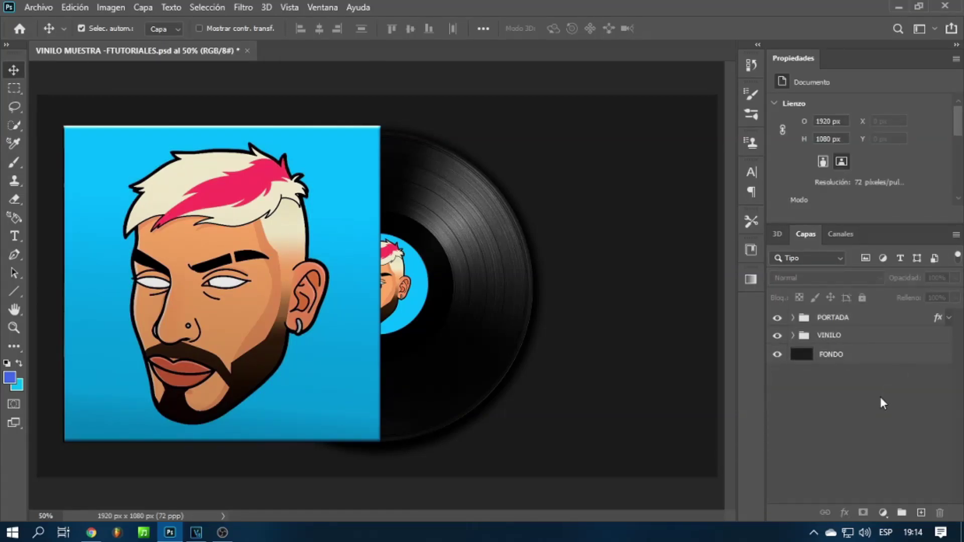
{"action": "left_click_drag", "start_coordinate": [777, 357], "coordinate": [781, 334]}
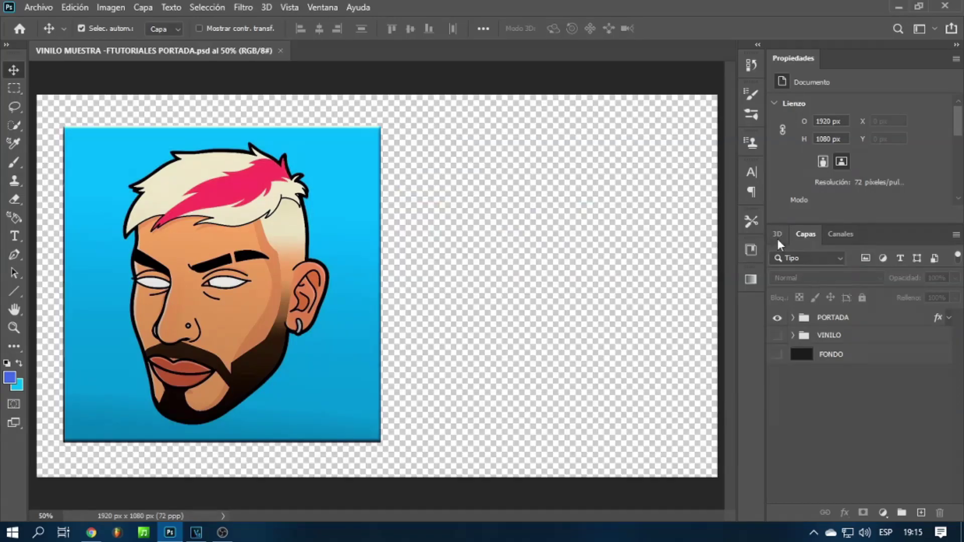
{"action": "left_click", "coordinate": [777, 335]}
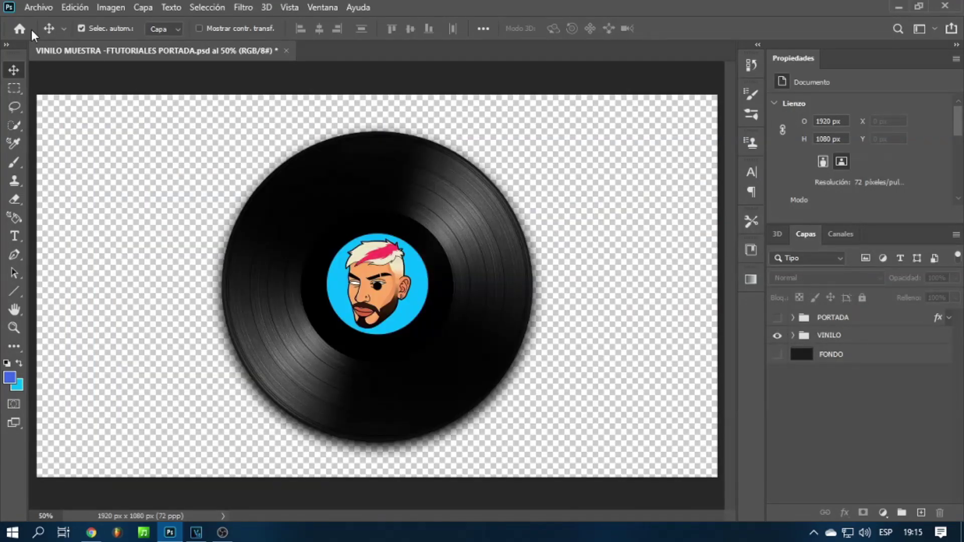
Step: Save the vinyl-only image as a PNG, replacing PORTADA with VINILO in the name
{"action": "left_click", "coordinate": [26, 10]}
{"action": "left_click", "coordinate": [68, 178]}
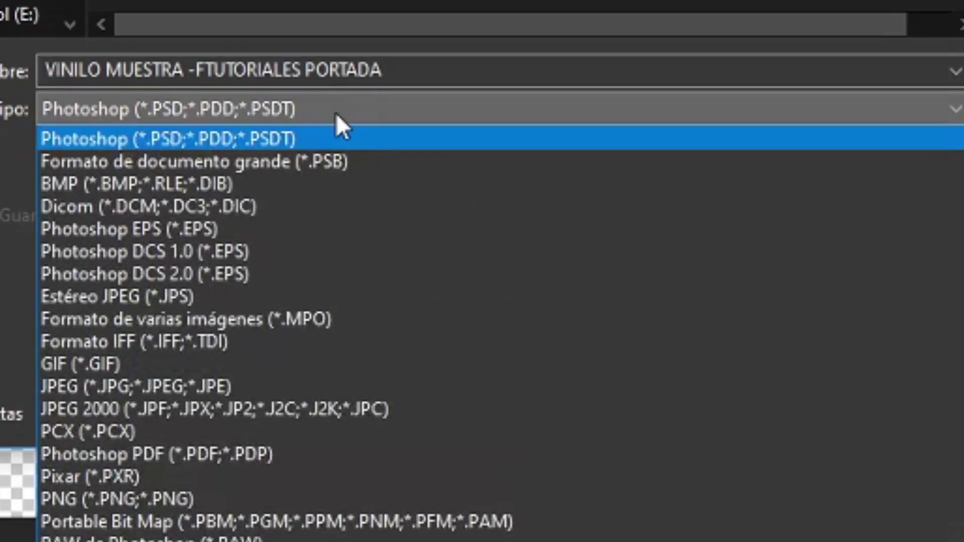
{"action": "left_click", "coordinate": [53, 499]}
{"action": "left_click", "coordinate": [313, 266]}
{"action": "key", "text": "shift+Left"}
{"action": "key", "text": "shift+Left"}
{"action": "key", "text": "shift+Left"}
{"action": "key", "text": "shift+Left"}
{"action": "type", "text": "VINILO"}
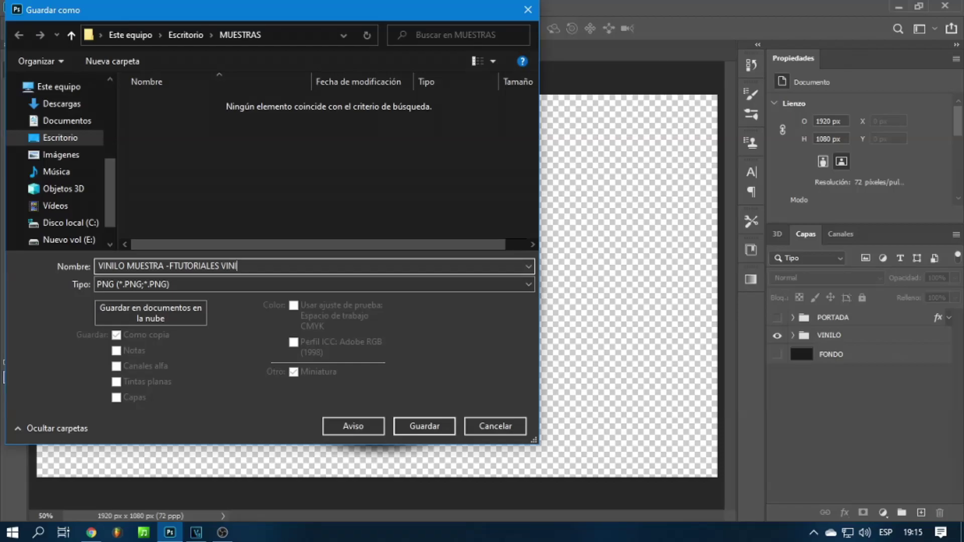
{"action": "left_click", "coordinate": [425, 426]}
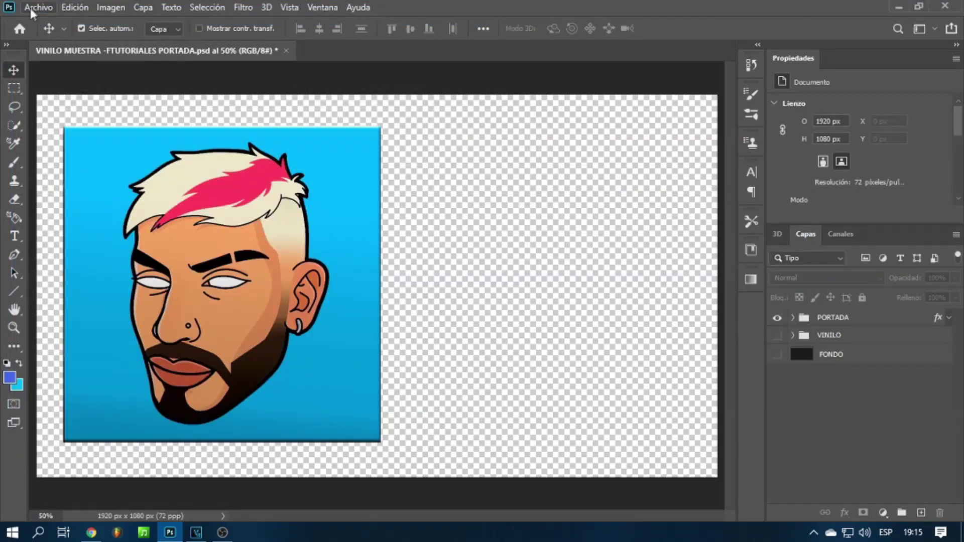
{"action": "left_click", "coordinate": [31, 8]}
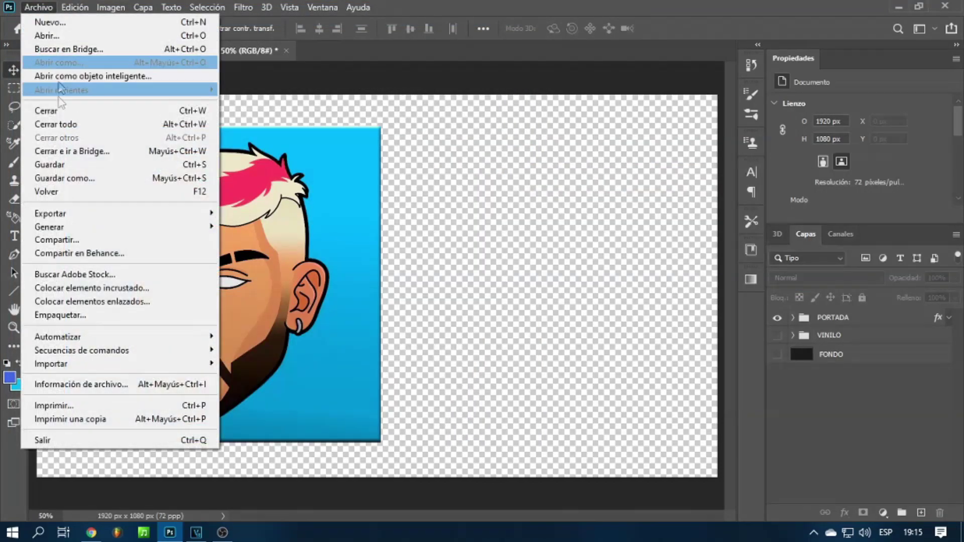
Step: Save the cover as a PNG with the default file size option
{"action": "left_click", "coordinate": [75, 179]}
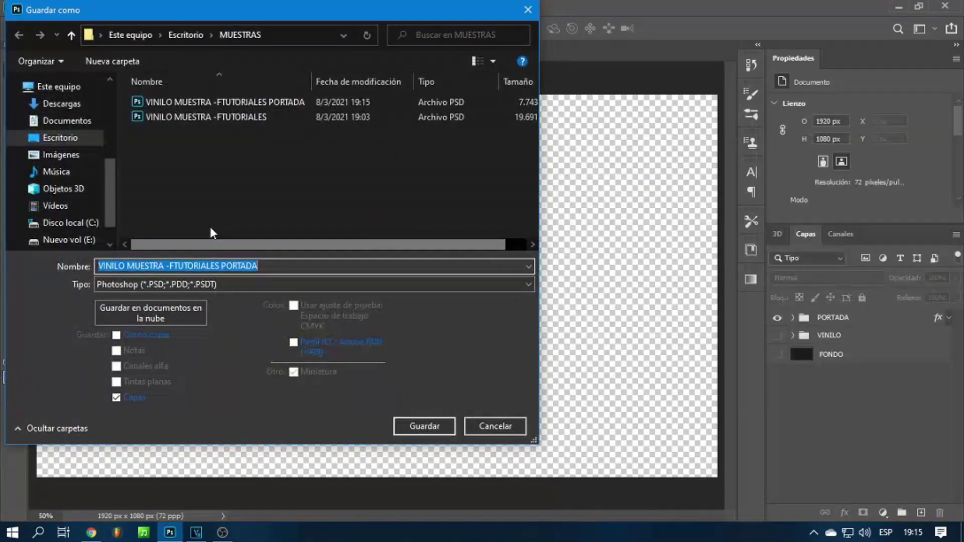
{"action": "left_click", "coordinate": [161, 284]}
{"action": "left_click", "coordinate": [111, 468]}
{"action": "left_click", "coordinate": [264, 267]}
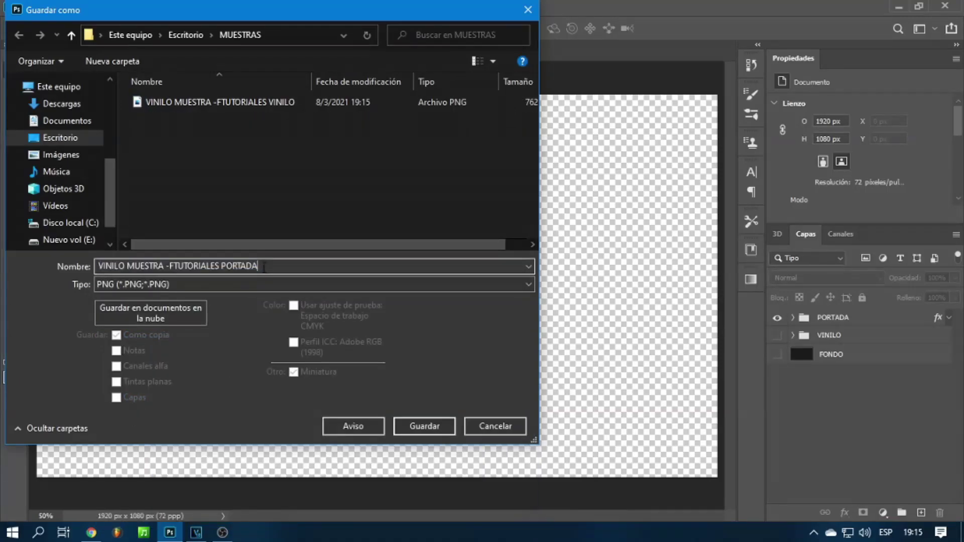
{"action": "left_click", "coordinate": [425, 426]}
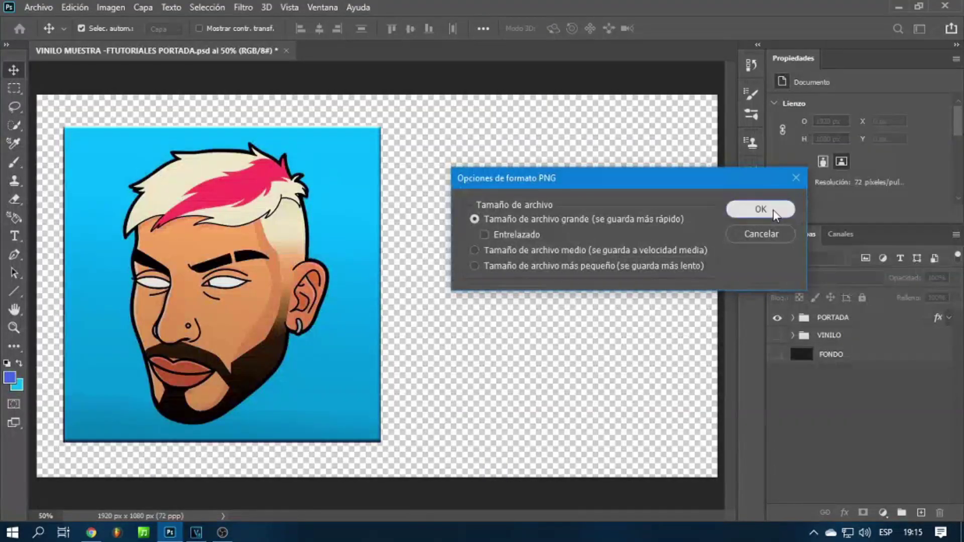
{"action": "left_click", "coordinate": [775, 211]}
Step: Show only the FONDO background and save it as a JPEG named with FONDO
{"action": "left_click", "coordinate": [777, 317]}
{"action": "left_click", "coordinate": [778, 355]}
{"action": "left_click", "coordinate": [38, 6]}
{"action": "left_click", "coordinate": [73, 180]}
{"action": "left_click", "coordinate": [173, 286]}
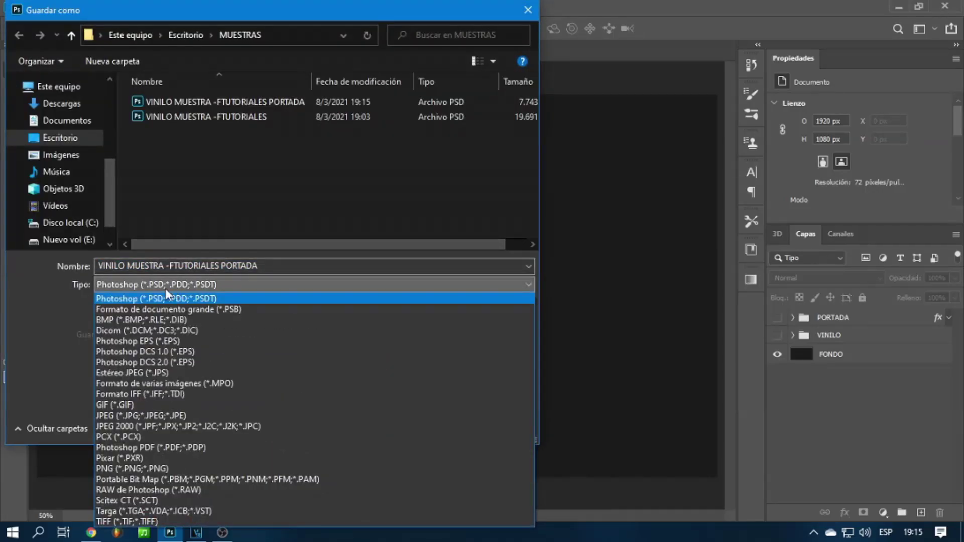
{"action": "left_click", "coordinate": [110, 415]}
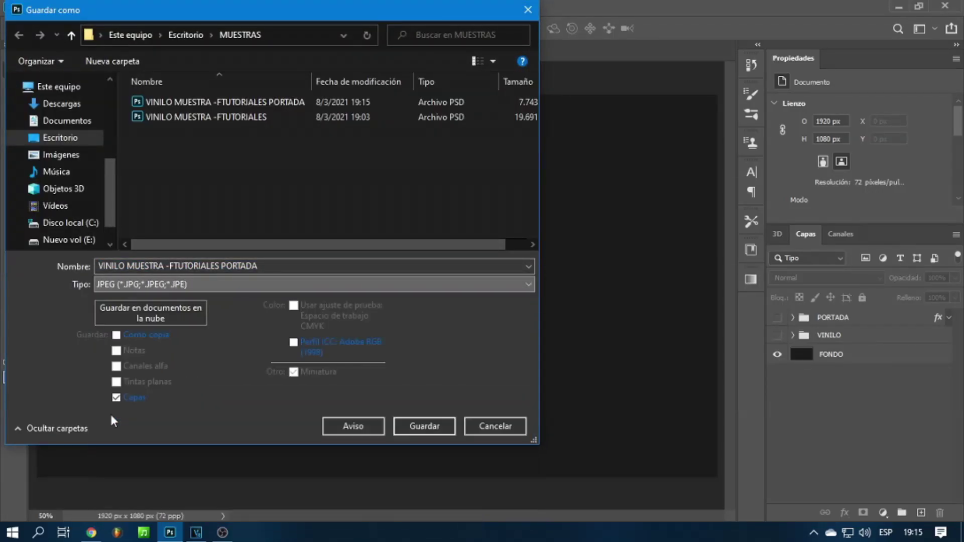
{"action": "double_click", "coordinate": [247, 266]}
{"action": "key", "text": "BackSpace"}
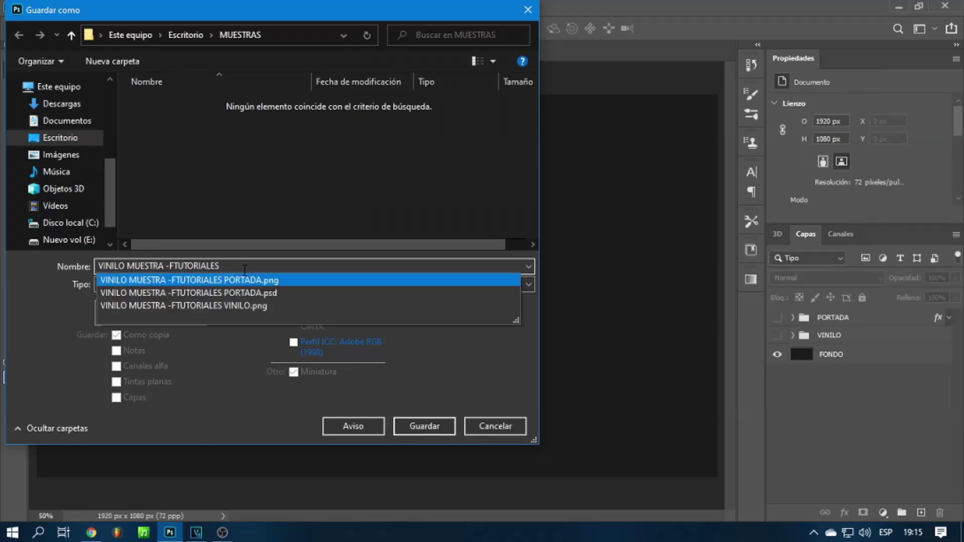
{"action": "type", "text": "FONDO"}
{"action": "left_click", "coordinate": [415, 422]}
{"action": "left_click", "coordinate": [750, 167]}
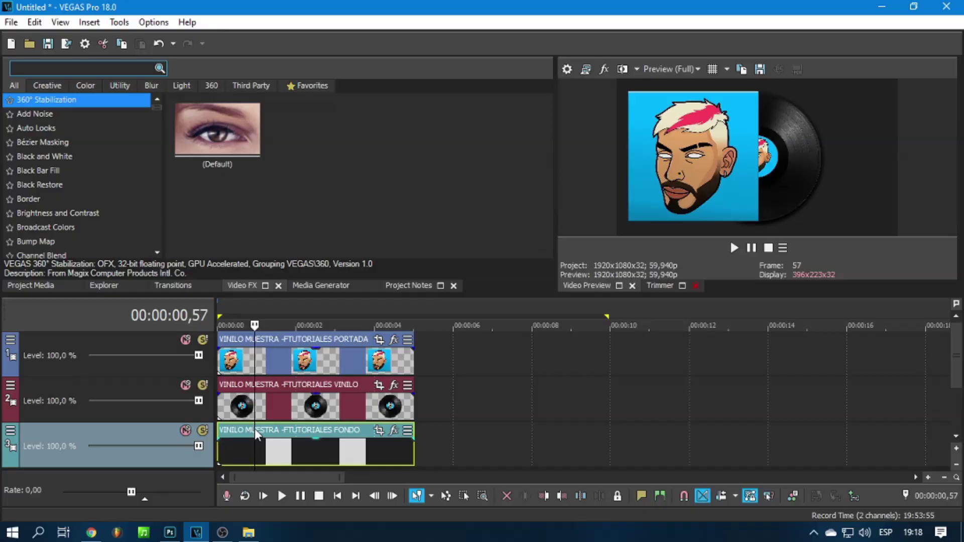
{"action": "scroll", "coordinate": [261, 406], "scroll_direction": "down", "scroll_amount": 5}
{"action": "scroll", "coordinate": [261, 409], "scroll_direction": "up", "scroll_amount": 3}
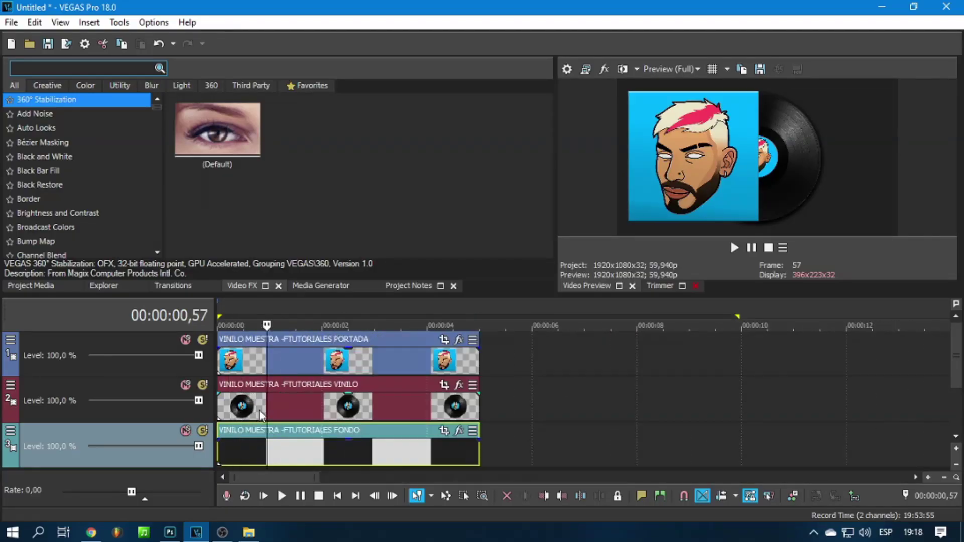
{"action": "scroll", "coordinate": [259, 410], "scroll_direction": "up", "scroll_amount": 2}
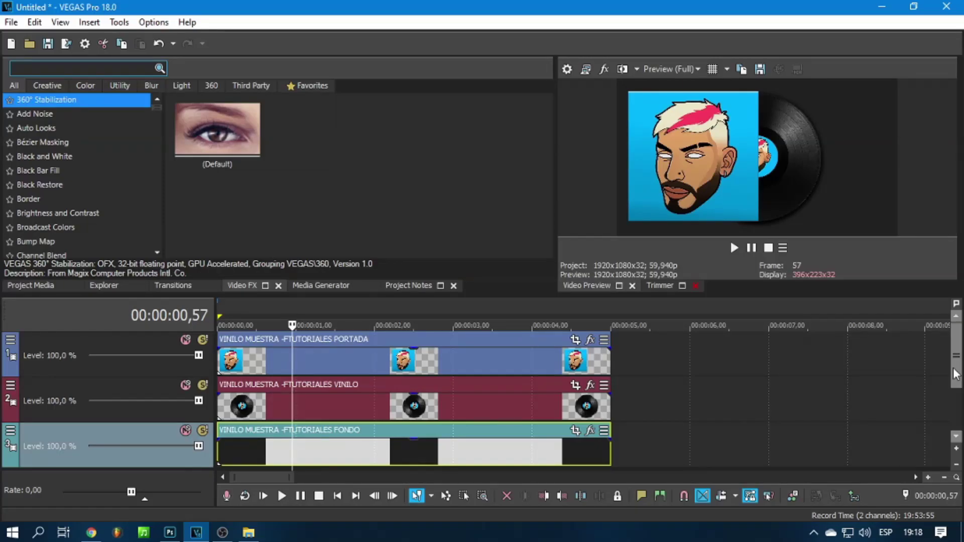
{"action": "left_click", "coordinate": [310, 367]}
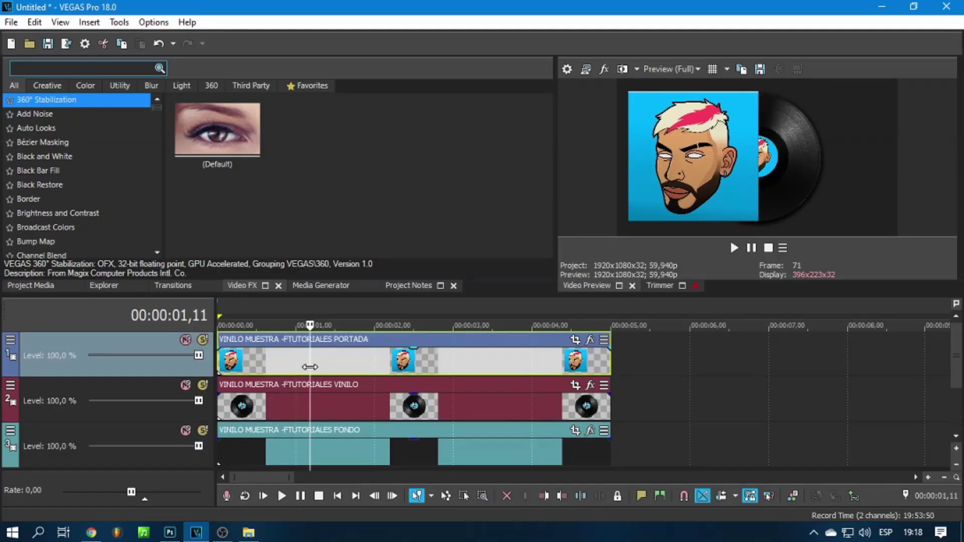
{"action": "left_click", "coordinate": [311, 401]}
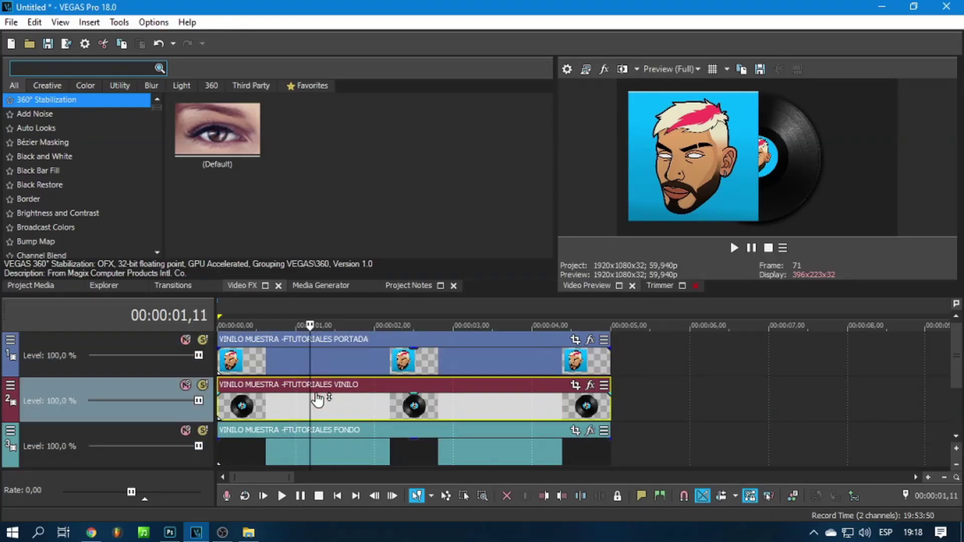
{"action": "left_click", "coordinate": [322, 455]}
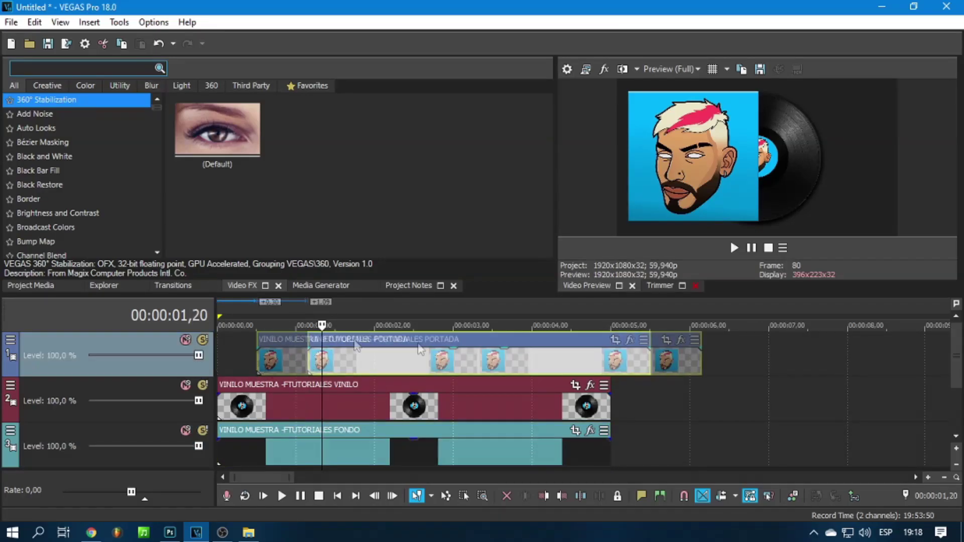
{"action": "left_click_drag", "start_coordinate": [272, 354], "coordinate": [459, 431]}
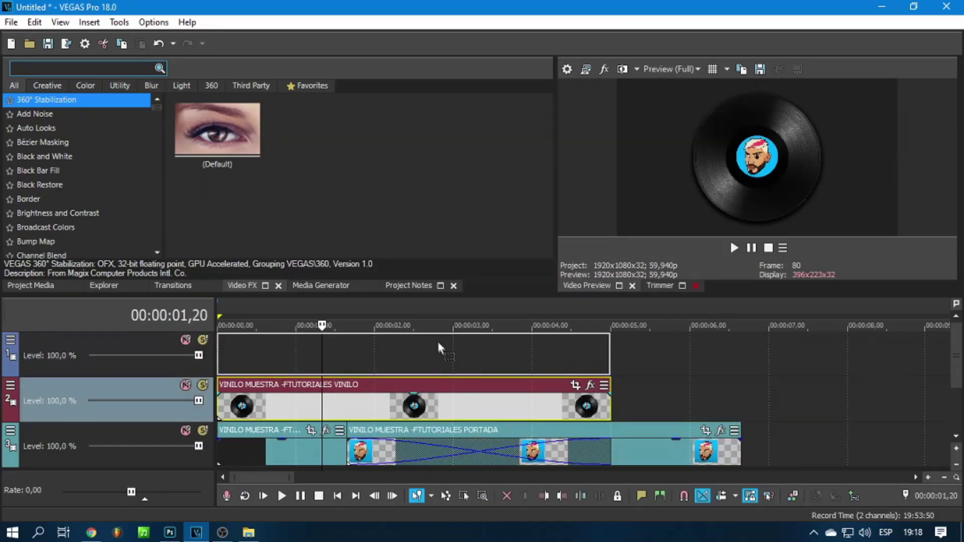
{"action": "mouse_move", "coordinate": [460, 430]}
{"action": "left_mouse_down"}
{"action": "mouse_move", "coordinate": [299, 389]}
{"action": "mouse_move", "coordinate": [448, 403]}
{"action": "left_mouse_up"}
{"action": "scroll", "coordinate": [315, 374], "scroll_direction": "down", "scroll_amount": 5}
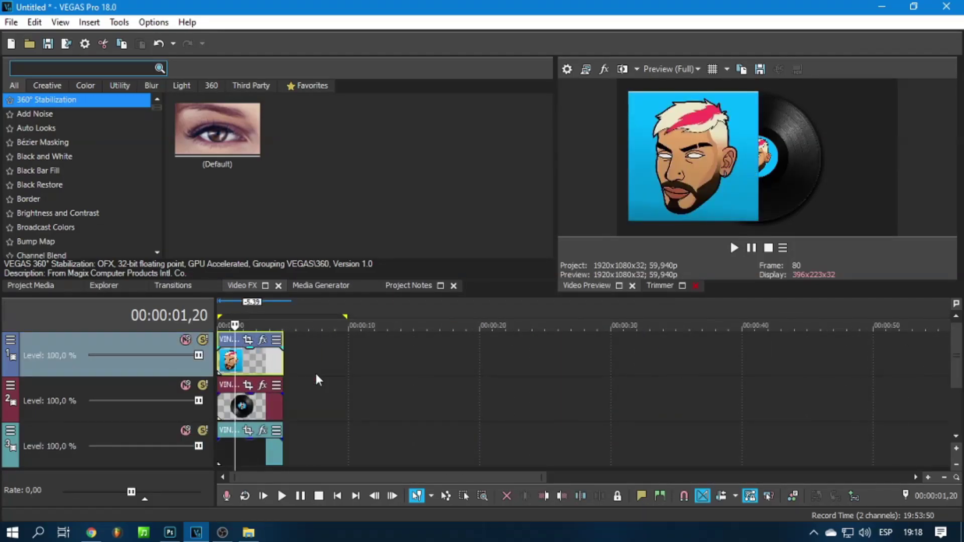
{"action": "scroll", "coordinate": [316, 374], "scroll_direction": "down", "scroll_amount": 3}
{"action": "left_click", "coordinate": [246, 410]}
{"action": "scroll", "coordinate": [246, 411], "scroll_direction": "up", "scroll_amount": 3}
{"action": "left_click", "coordinate": [246, 410]}
{"action": "scroll", "coordinate": [252, 411], "scroll_direction": "up", "scroll_amount": 2}
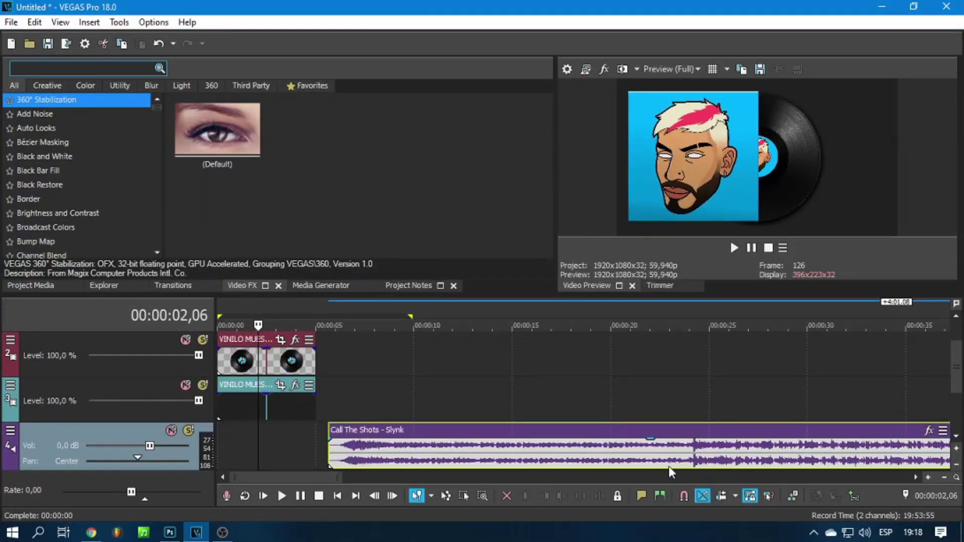
Step: Cut off the song's opening, move it to the timeline start and lower it to -3 dB
{"action": "key", "text": "Return"}
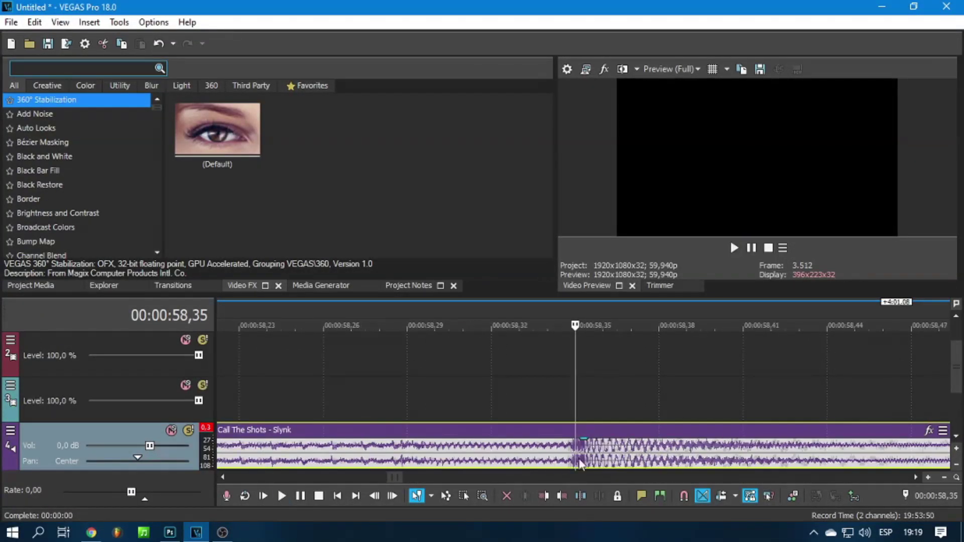
{"action": "key", "text": "s"}
{"action": "key", "text": "Delete"}
{"action": "scroll", "coordinate": [501, 459], "scroll_direction": "down", "scroll_amount": 5}
{"action": "left_click_drag", "start_coordinate": [498, 452], "coordinate": [329, 452]}
{"action": "scroll", "coordinate": [280, 451], "scroll_direction": "up", "scroll_amount": 5}
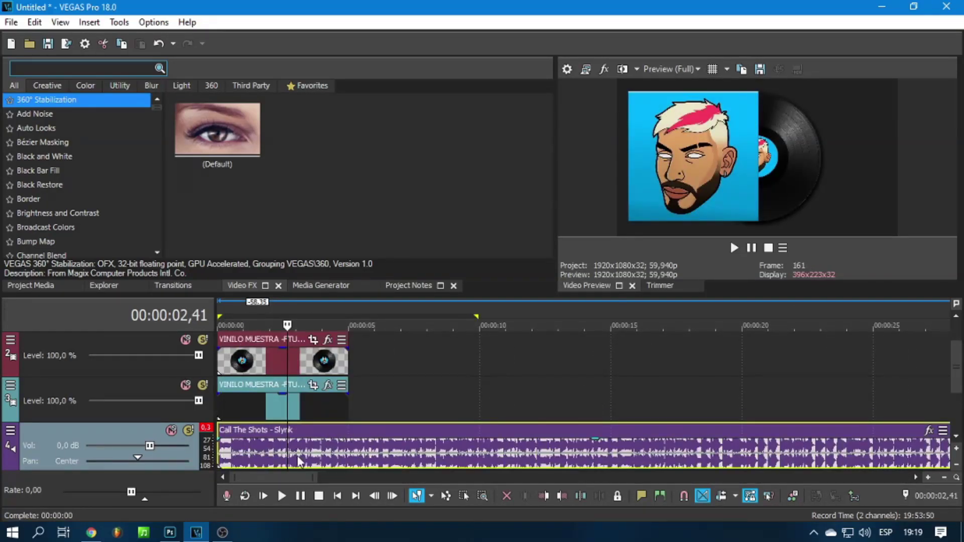
{"action": "left_click_drag", "start_coordinate": [149, 445], "coordinate": [143, 447]}
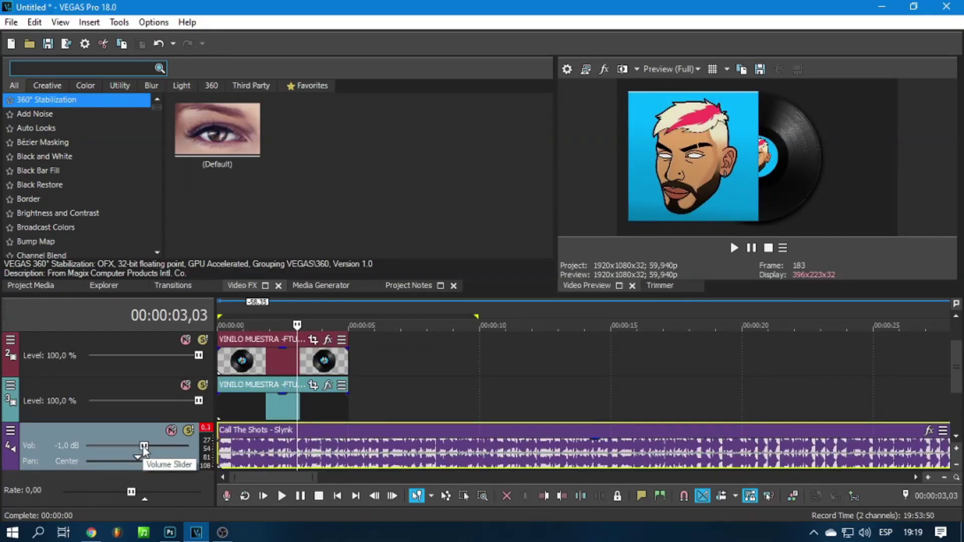
Step: Trim the music at 10 seconds and extend the cover and vinyl clips to 10 seconds
{"action": "scroll", "coordinate": [144, 447], "scroll_direction": "down", "scroll_amount": 1}
{"action": "left_click", "coordinate": [511, 431]}
{"action": "key", "text": "ctrl+t"}
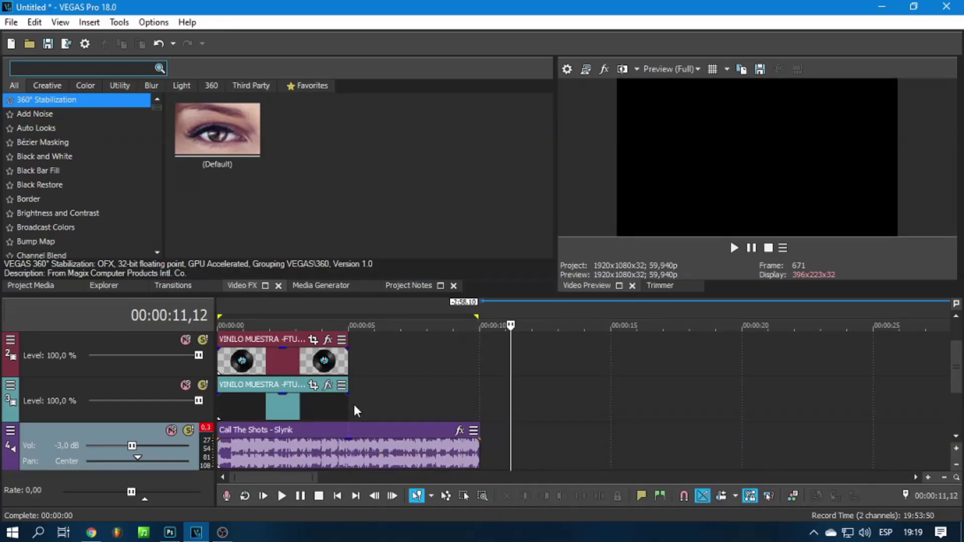
{"action": "left_click_drag", "start_coordinate": [348, 402], "coordinate": [479, 402]}
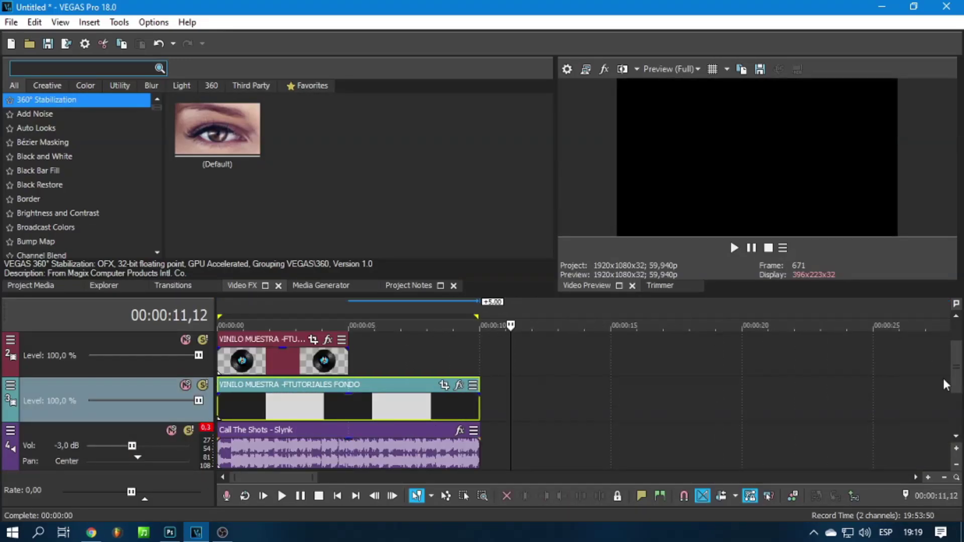
{"action": "scroll", "coordinate": [345, 361], "scroll_direction": "up", "scroll_amount": 1}
{"action": "left_click_drag", "start_coordinate": [346, 361], "coordinate": [480, 361]}
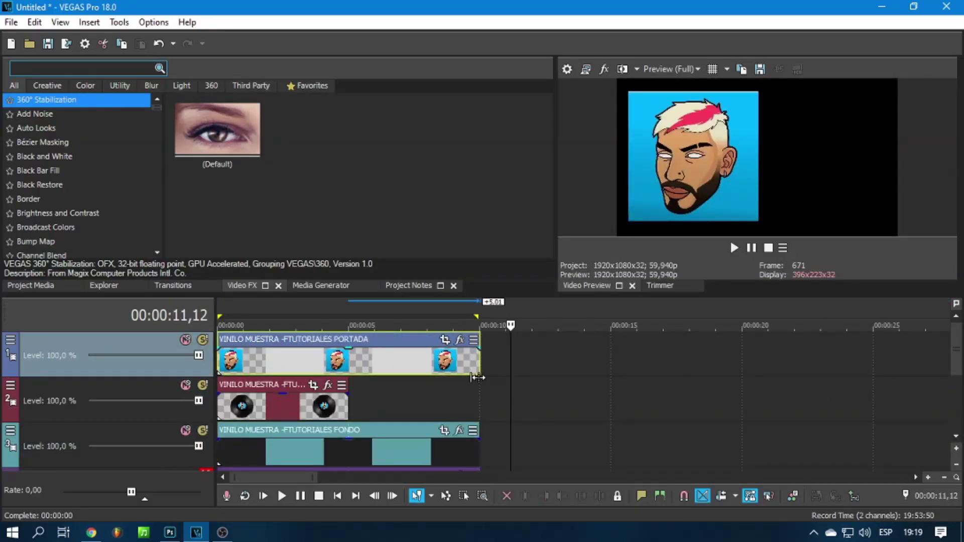
{"action": "left_click", "coordinate": [480, 384]}
{"action": "mouse_move", "coordinate": [348, 405]}
{"action": "left_mouse_down"}
{"action": "mouse_move", "coordinate": [479, 405]}
{"action": "mouse_move", "coordinate": [477, 373]}
{"action": "left_mouse_up"}
Step: Add fade-outs to the ends of the cover, vinyl, background and music clips
{"action": "left_click", "coordinate": [480, 373]}
{"action": "scroll", "coordinate": [950, 371], "scroll_direction": "down", "scroll_amount": 2}
{"action": "scroll", "coordinate": [950, 372], "scroll_direction": "up", "scroll_amount": 2}
{"action": "left_click_drag", "start_coordinate": [477, 345], "coordinate": [444, 352]}
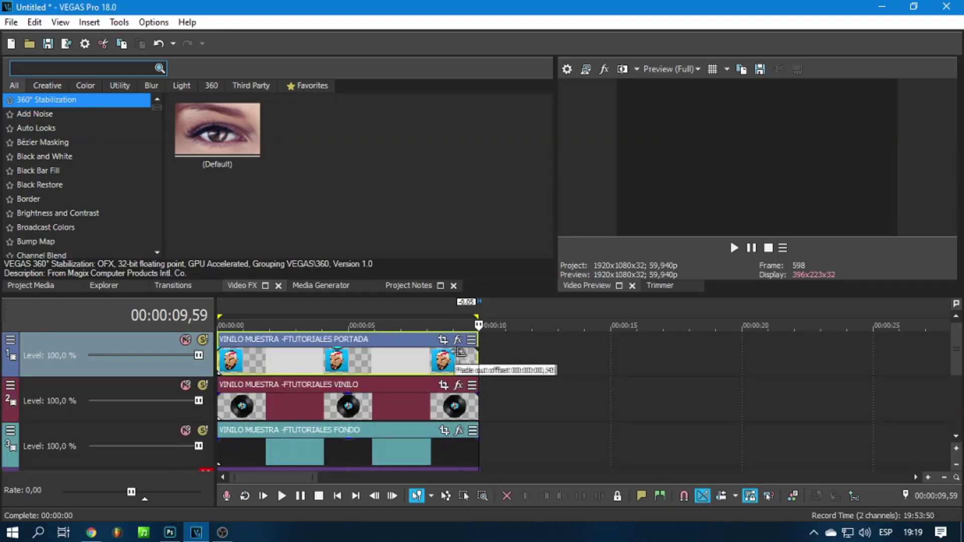
{"action": "left_click_drag", "start_coordinate": [480, 395], "coordinate": [444, 396]}
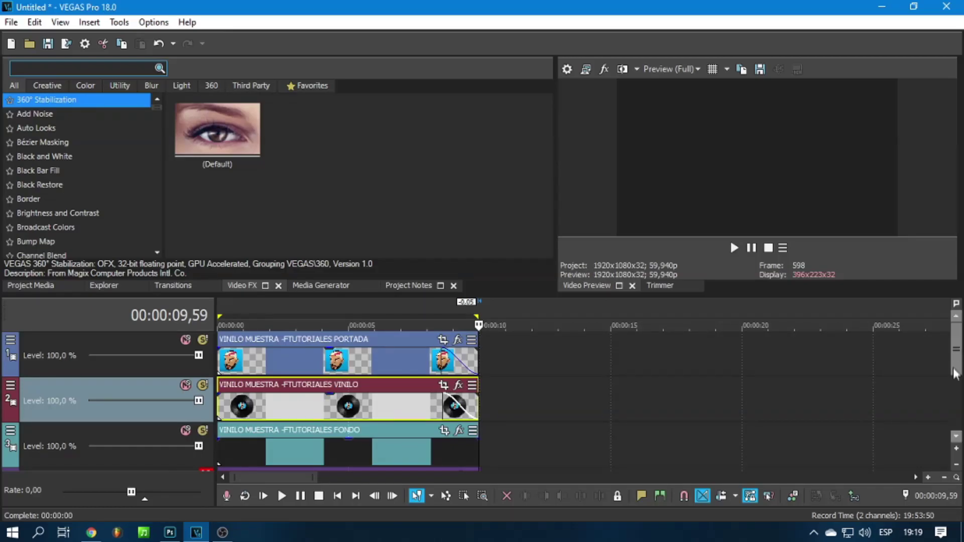
{"action": "scroll", "coordinate": [950, 381], "scroll_direction": "down", "scroll_amount": 1}
{"action": "left_click_drag", "start_coordinate": [479, 395], "coordinate": [445, 396]}
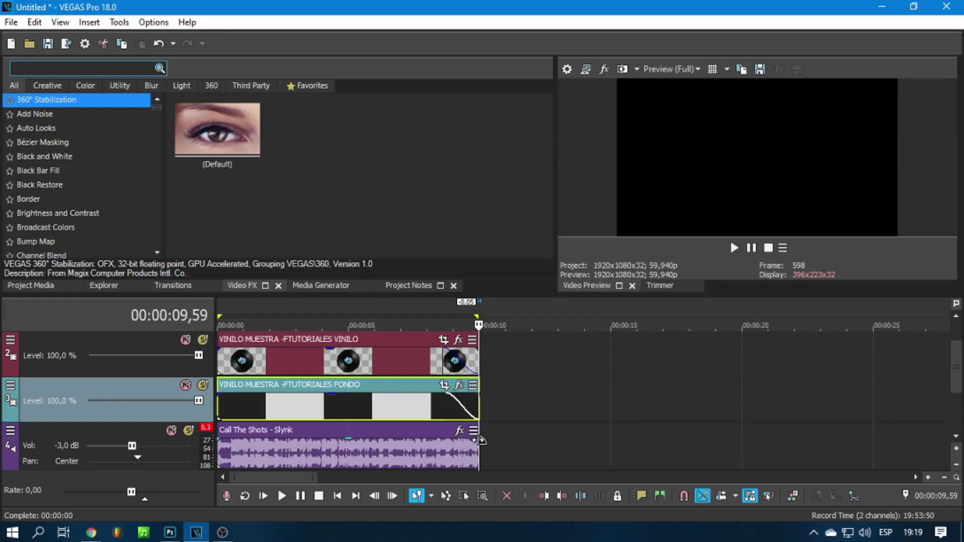
{"action": "left_click_drag", "start_coordinate": [479, 439], "coordinate": [444, 441]}
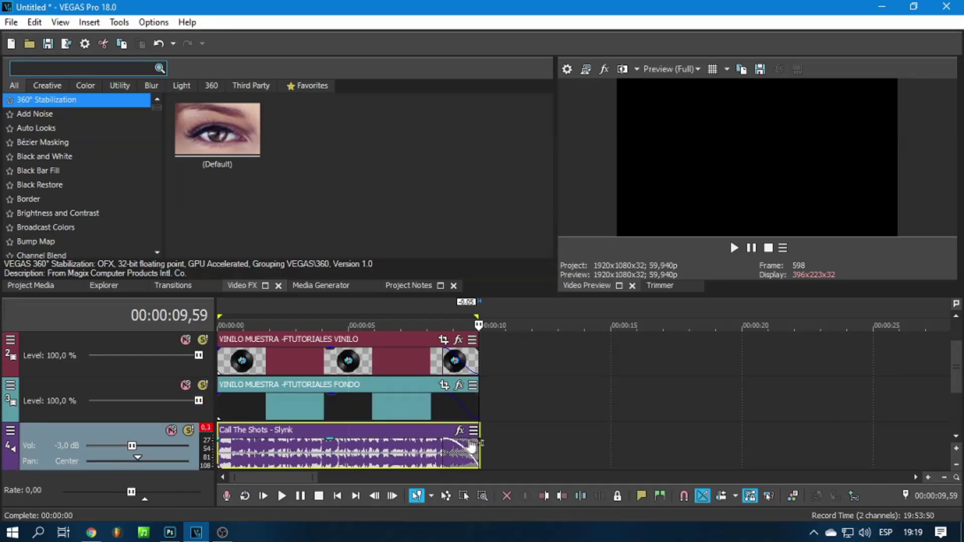
Step: Adjust the music fade-out to about 1.5 seconds, then solo the cover track
{"action": "mouse_move", "coordinate": [475, 441]}
{"action": "left_mouse_down"}
{"action": "mouse_move", "coordinate": [223, 464]}
{"action": "mouse_move", "coordinate": [432, 466]}
{"action": "left_mouse_up"}
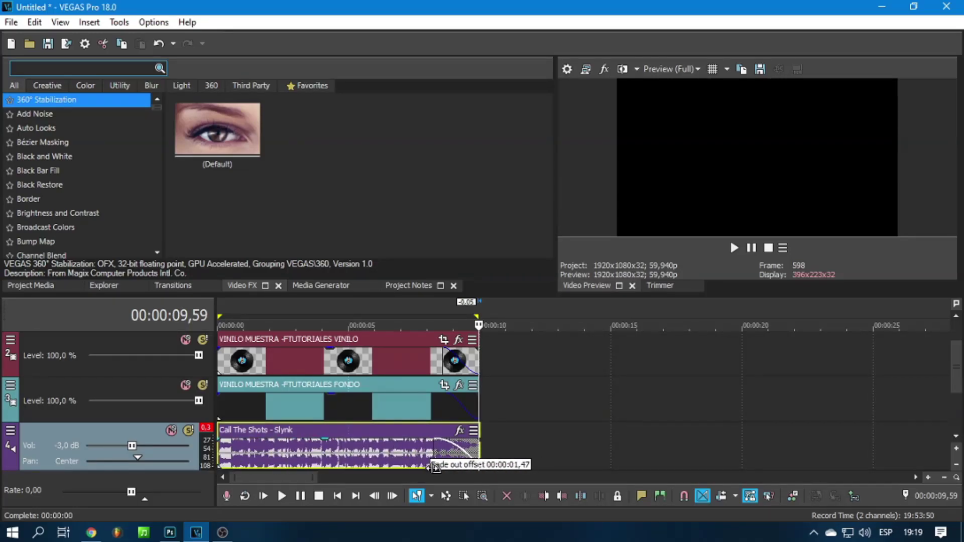
{"action": "left_click_drag", "start_coordinate": [432, 466], "coordinate": [434, 466]}
{"action": "scroll", "coordinate": [484, 438], "scroll_direction": "up", "scroll_amount": 1}
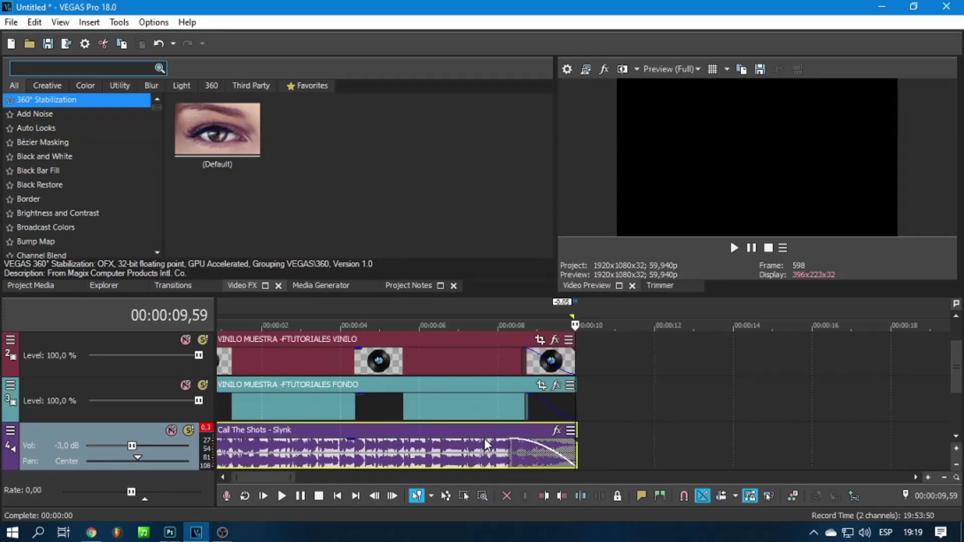
{"action": "scroll", "coordinate": [559, 419], "scroll_direction": "down", "scroll_amount": 2}
{"action": "scroll", "coordinate": [152, 397], "scroll_direction": "up", "scroll_amount": 1}
{"action": "left_click", "coordinate": [202, 340]}
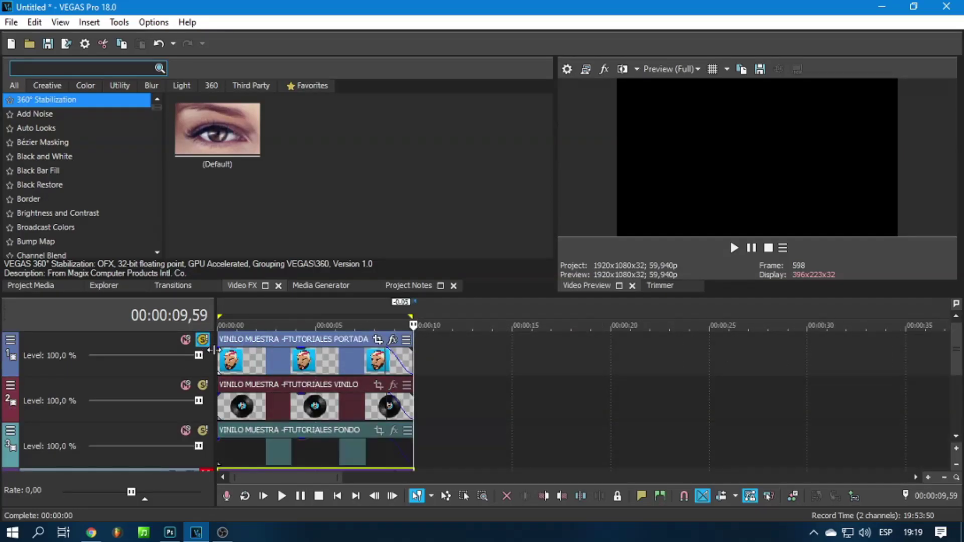
Step: Preview the ending, unsolo track 1 and set the vinyl fade-out to a fast logarithmic curve
{"action": "left_click", "coordinate": [386, 325]}
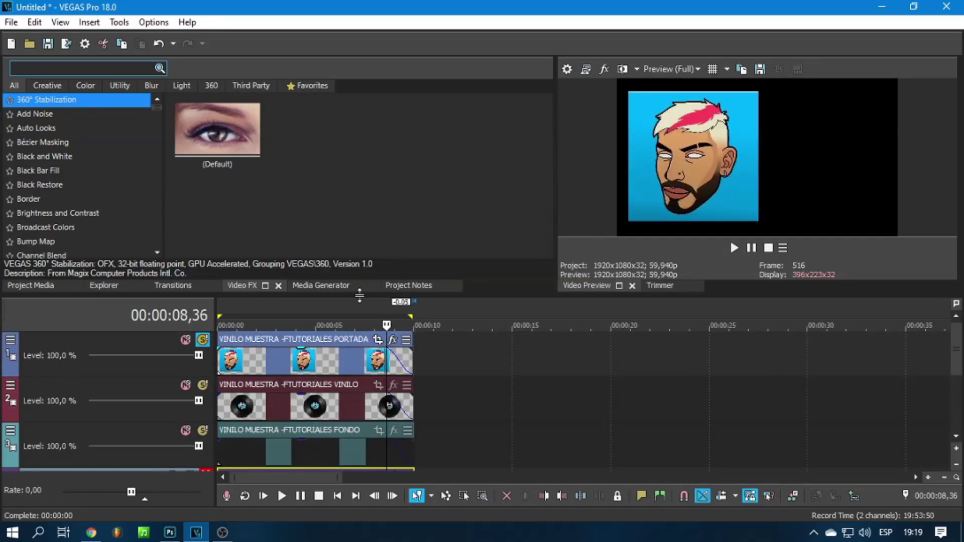
{"action": "key", "text": "space"}
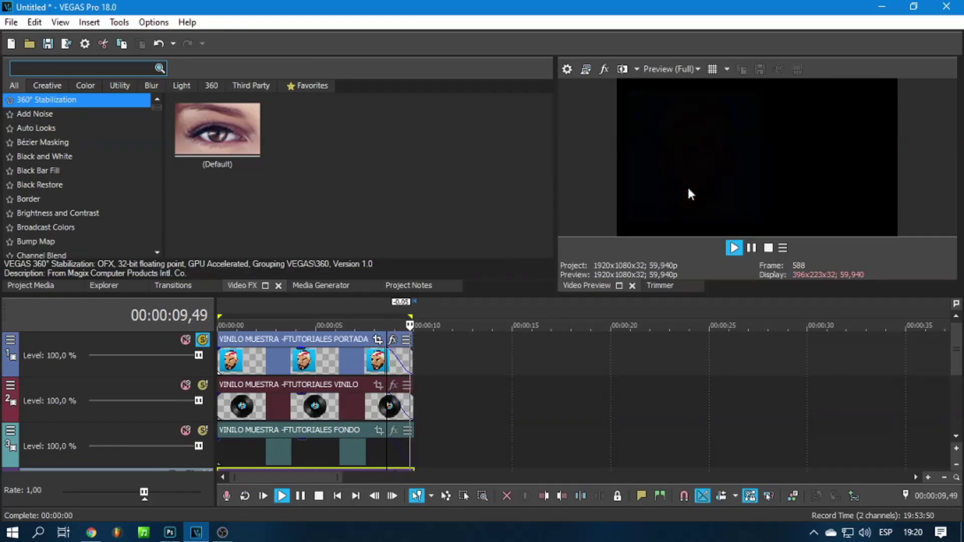
{"action": "left_click", "coordinate": [203, 340]}
{"action": "right_click", "coordinate": [392, 402]}
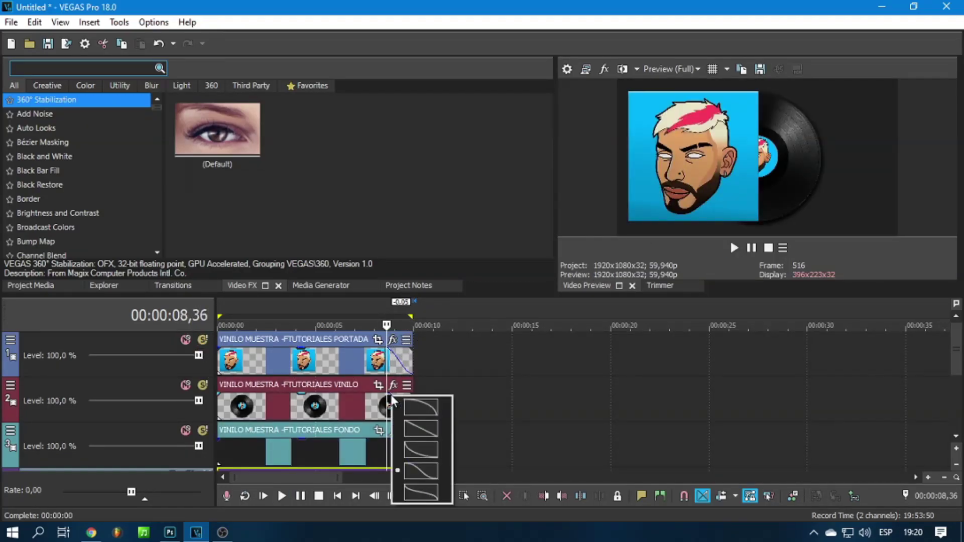
{"action": "left_click", "coordinate": [418, 451]}
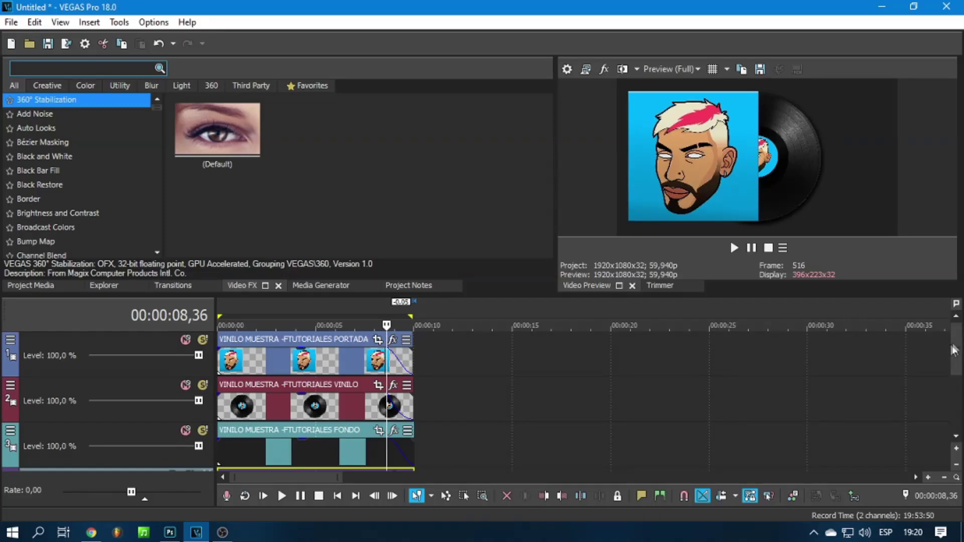
Step: Play the project from the start, then open Video Event FX for the vinyl clip
{"action": "key", "text": "Home"}
{"action": "key", "text": "space"}
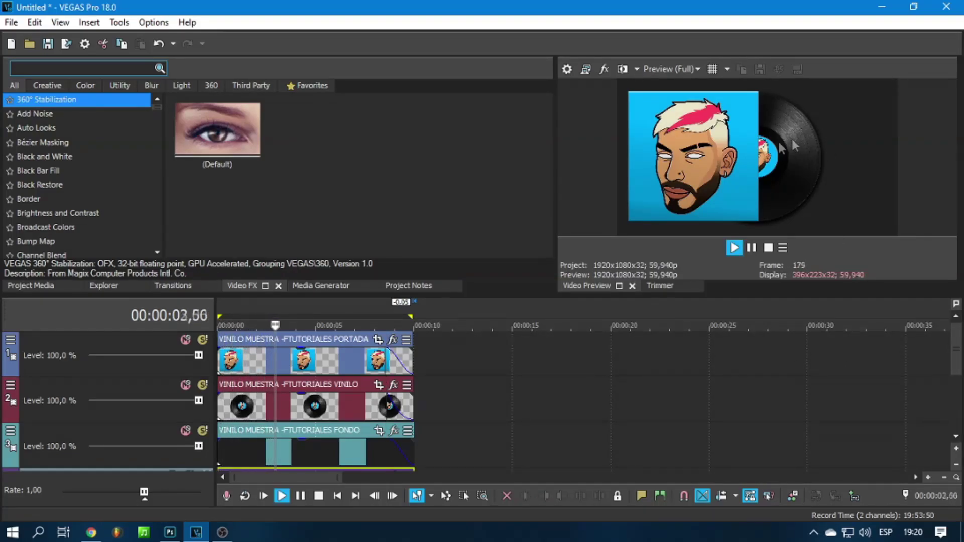
{"action": "key", "text": "space"}
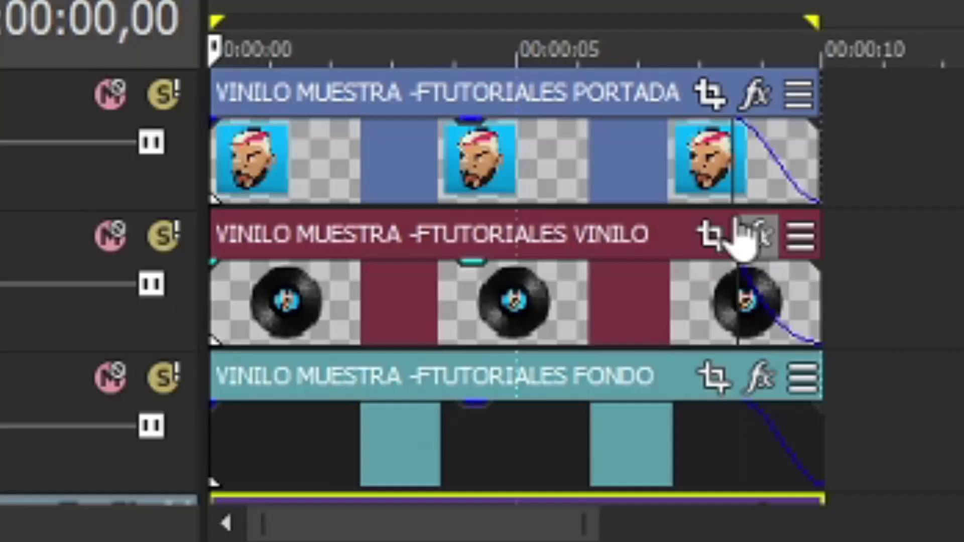
{"action": "scroll", "coordinate": [716, 258], "scroll_direction": "up", "scroll_amount": 1}
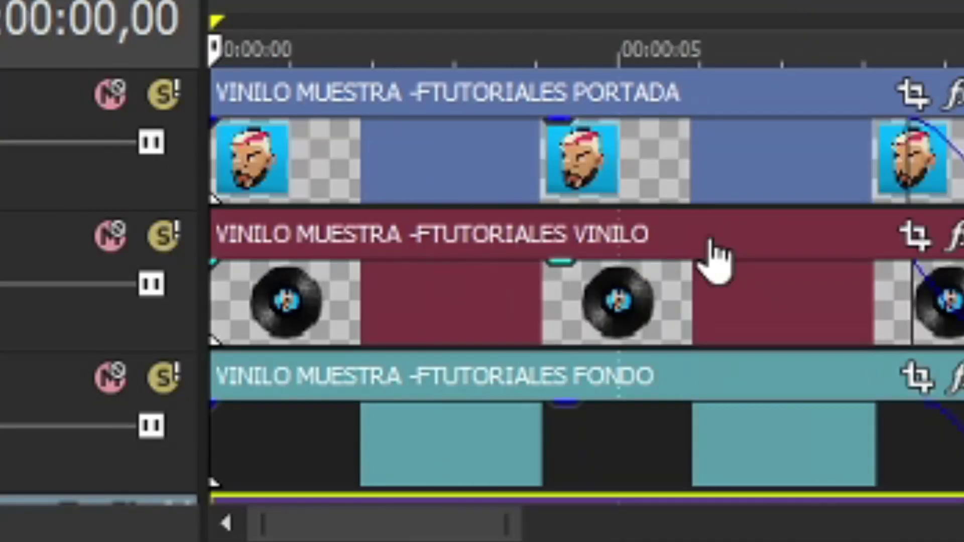
{"action": "left_click", "coordinate": [904, 60]}
{"action": "scroll", "coordinate": [899, 110], "scroll_direction": "up", "scroll_amount": 3}
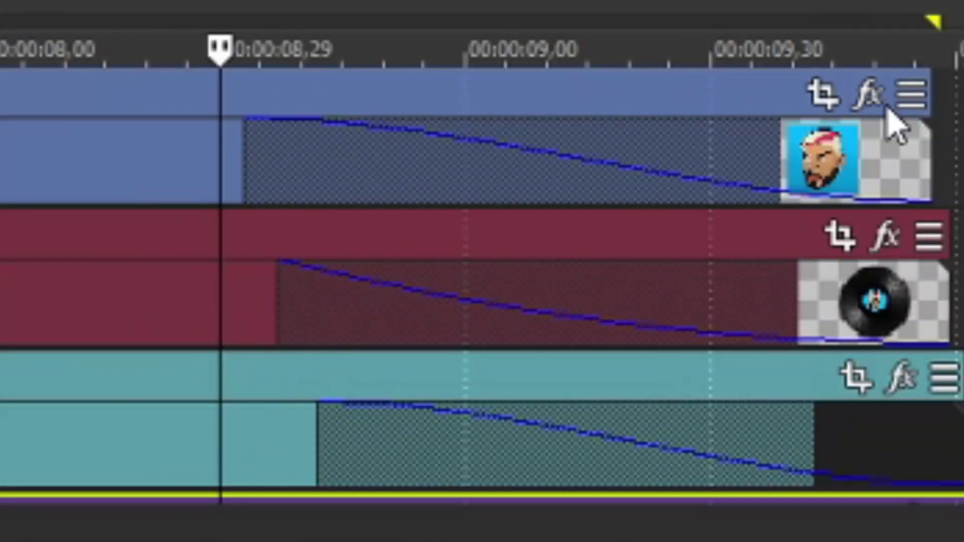
{"action": "scroll", "coordinate": [484, 42], "scroll_direction": "down", "scroll_amount": 3}
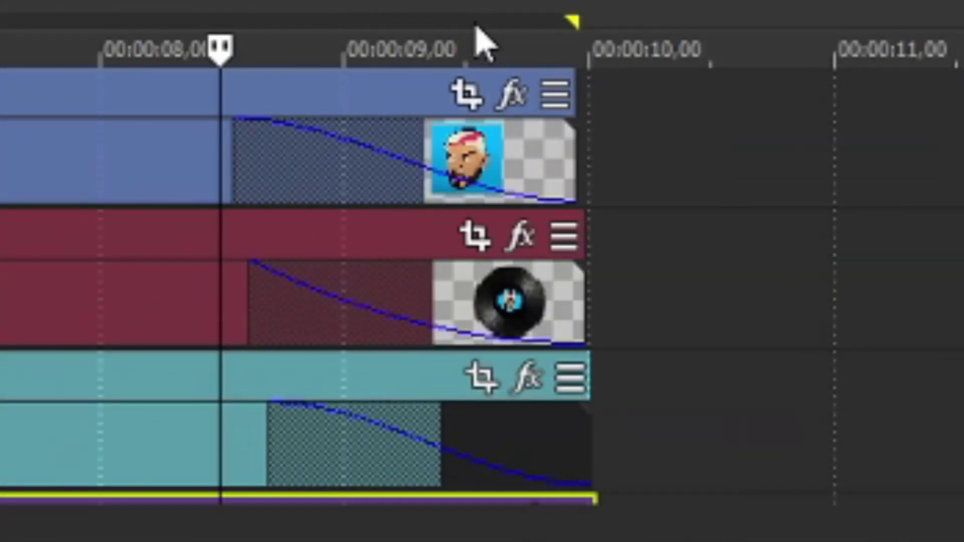
{"action": "scroll", "coordinate": [482, 43], "scroll_direction": "down", "scroll_amount": 2}
{"action": "left_click", "coordinate": [398, 233]}
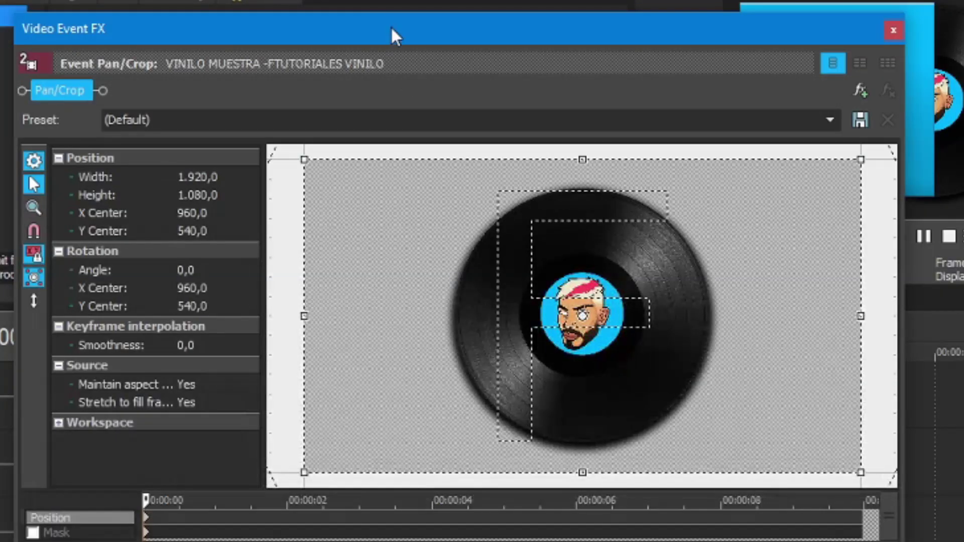
Step: Rotate the vinyl's Pan/Crop box at the clip end to -359.8° so the record spins
{"action": "left_click_drag", "start_coordinate": [391, 26], "coordinate": [392, 9]}
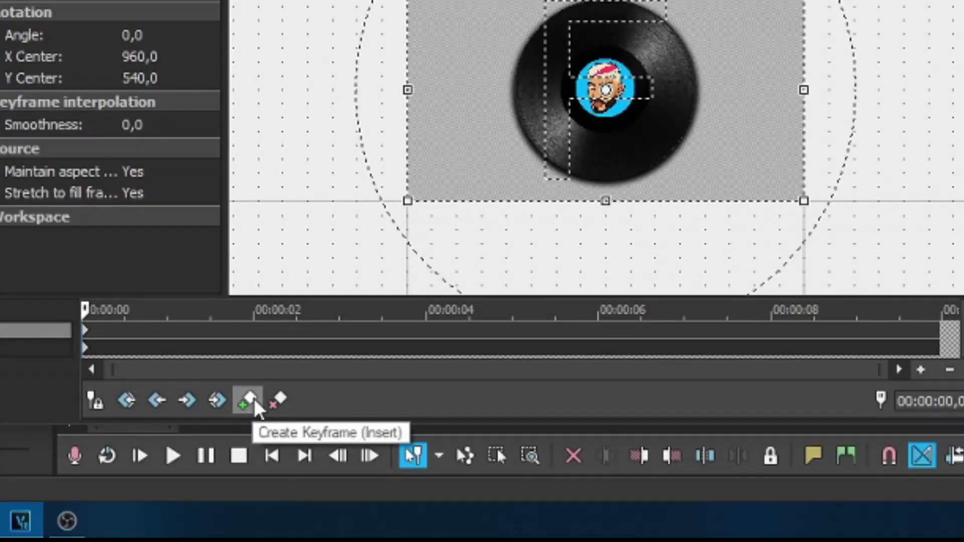
{"action": "left_click_drag", "start_coordinate": [84, 310], "coordinate": [276, 310]}
{"action": "left_click_drag", "start_coordinate": [358, 312], "coordinate": [930, 310]}
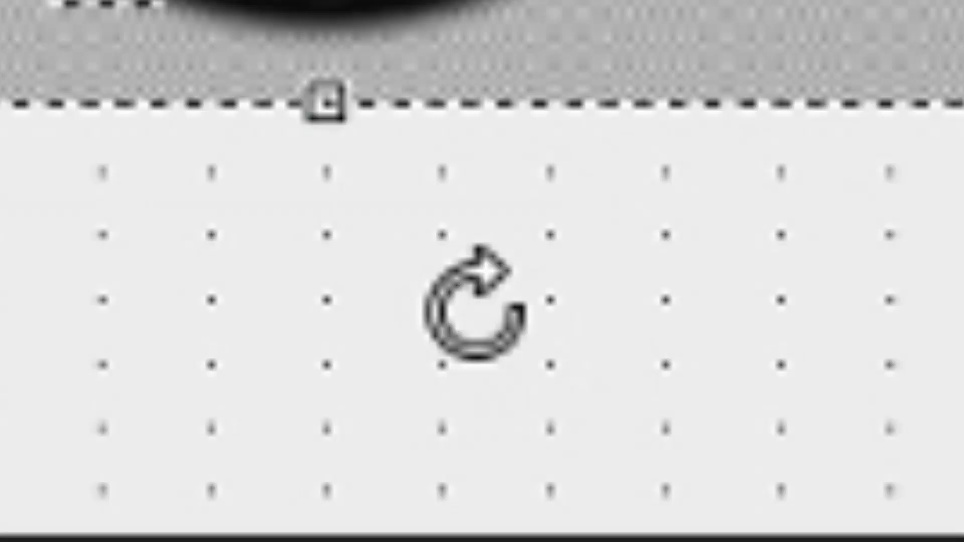
{"action": "mouse_move", "coordinate": [619, 439]}
{"action": "left_mouse_down"}
{"action": "mouse_move", "coordinate": [776, 348]}
{"action": "mouse_move", "coordinate": [633, 157]}
{"action": "mouse_move", "coordinate": [453, 212]}
{"action": "mouse_move", "coordinate": [442, 414]}
{"action": "left_mouse_up"}
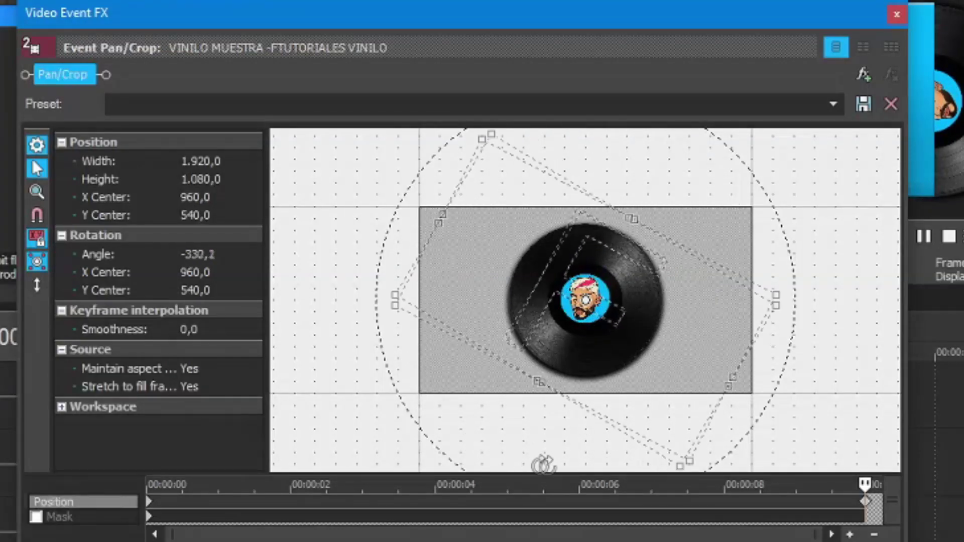
{"action": "left_click_drag", "start_coordinate": [442, 414], "coordinate": [621, 474]}
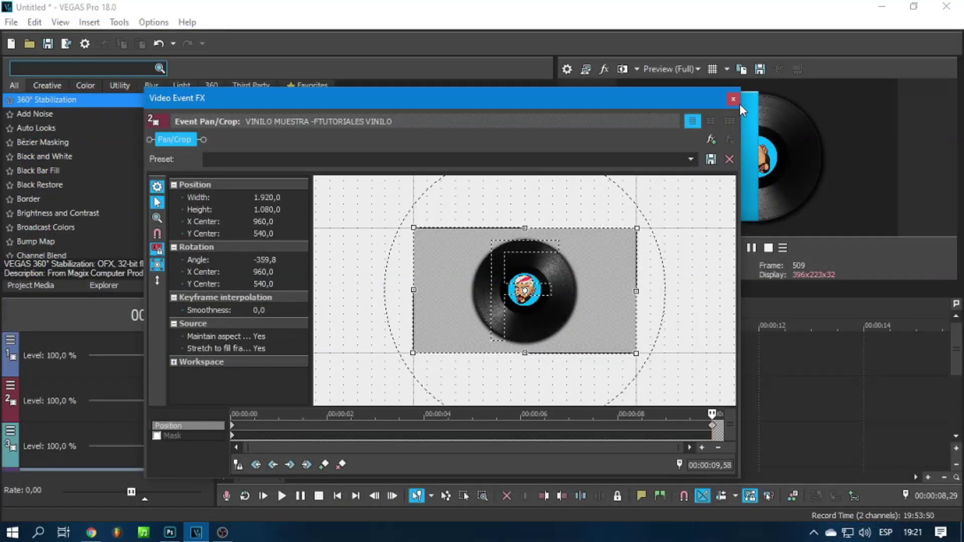
{"action": "left_click", "coordinate": [737, 101]}
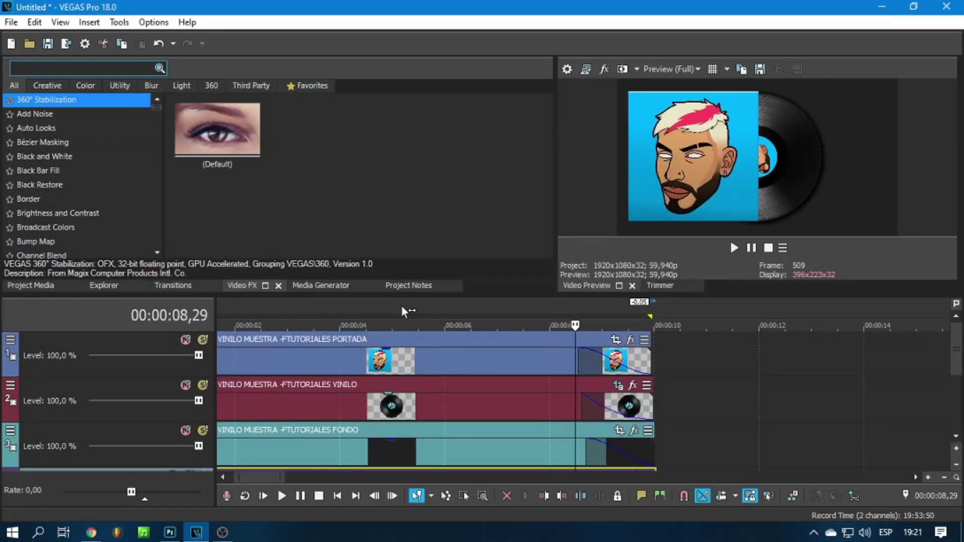
Step: Preview the spin, then shorten the vinyl and background fade-outs so both fade near the end
{"action": "key", "text": "ctrl+Home"}
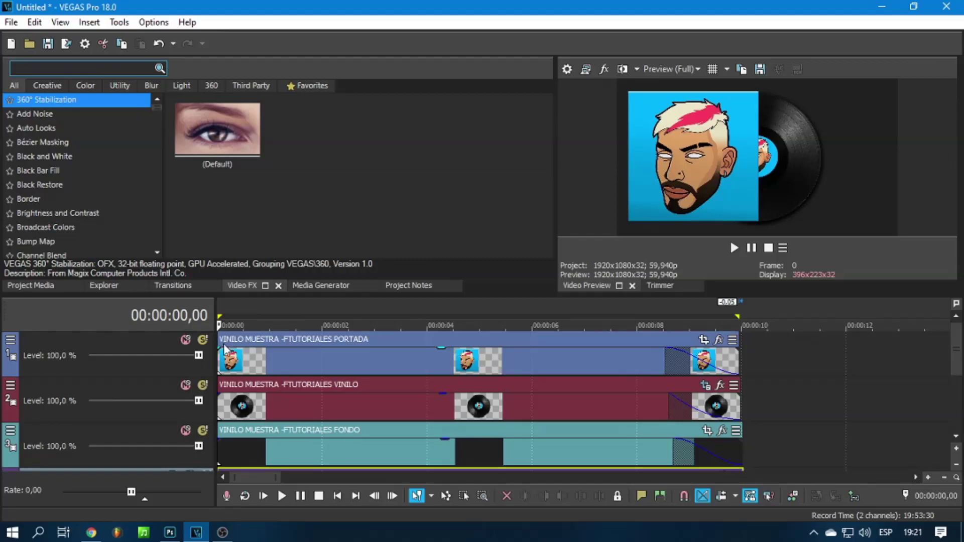
{"action": "key", "text": "space"}
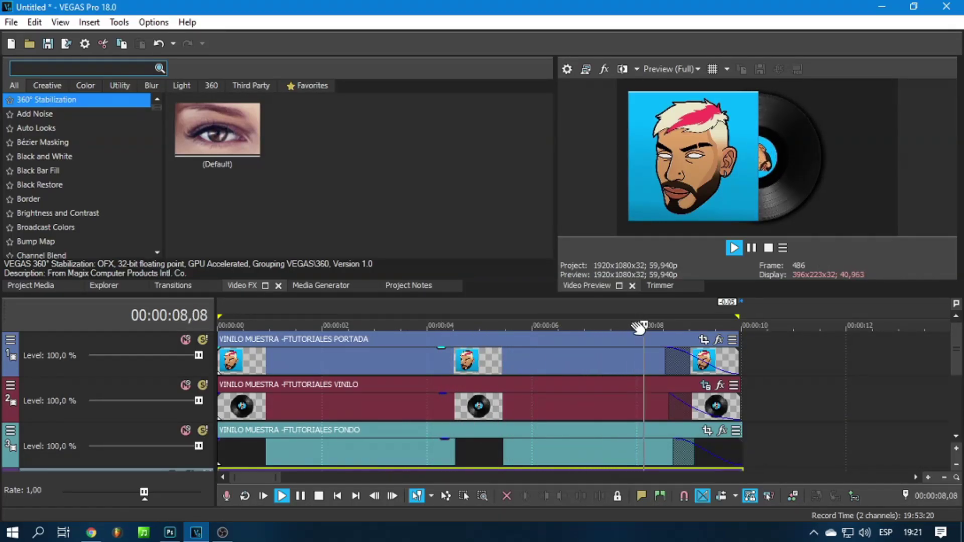
{"action": "left_click_drag", "start_coordinate": [668, 402], "coordinate": [664, 411]}
{"action": "left_click", "coordinate": [733, 245]}
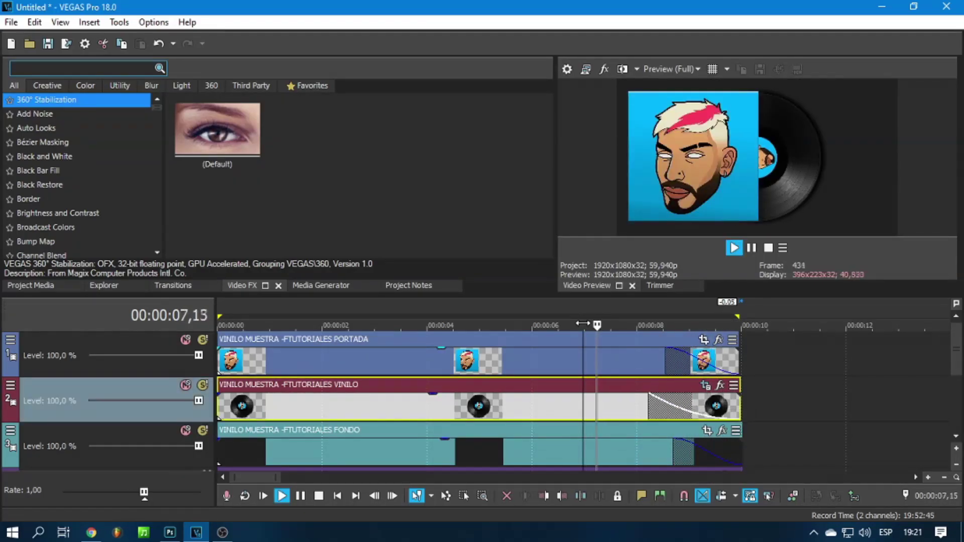
{"action": "left_click_drag", "start_coordinate": [674, 455], "coordinate": [685, 457]}
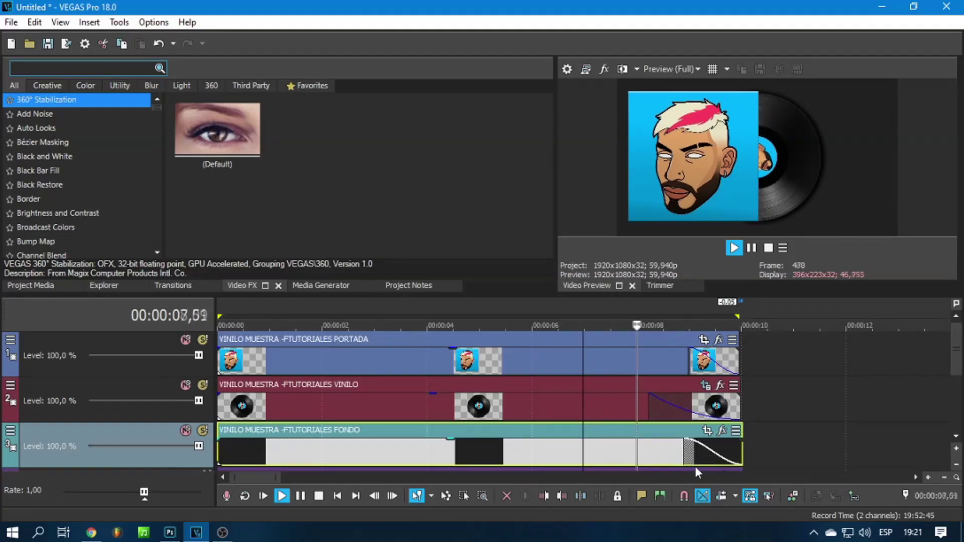
{"action": "left_click_drag", "start_coordinate": [649, 394], "coordinate": [668, 394]}
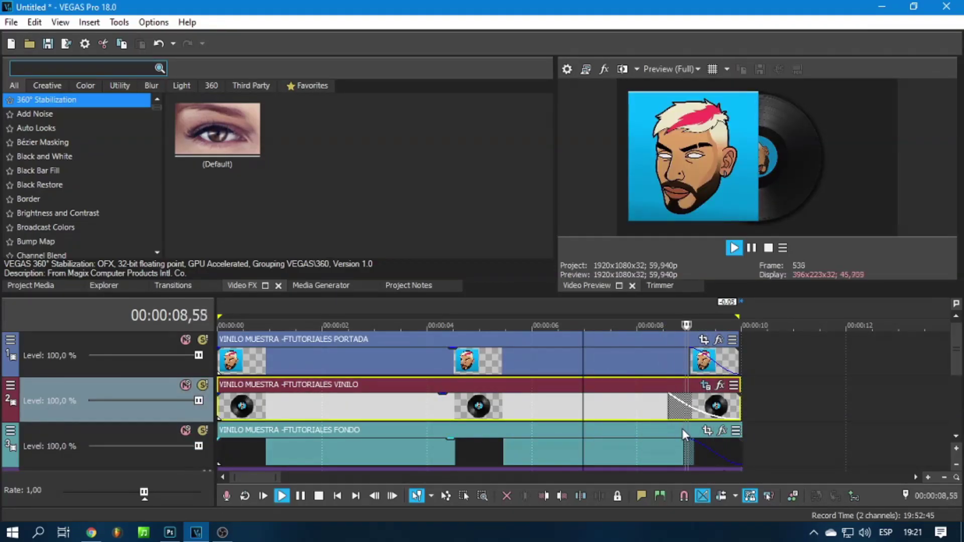
{"action": "key", "text": "ctrl+Home"}
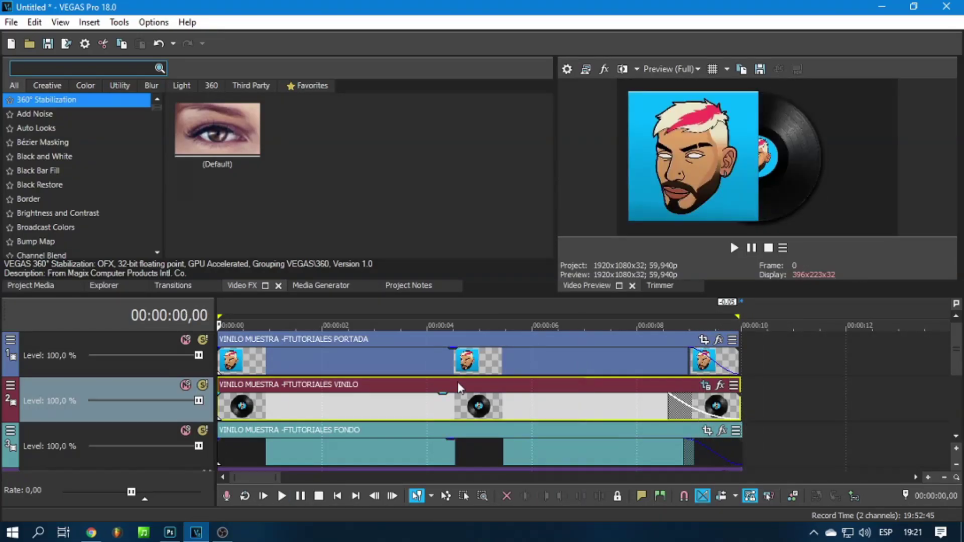
Step: Render as MAGIX AVC/AAC MP4 with the Internet HD 1080p 59.94 fps template
{"action": "left_click", "coordinate": [11, 22]}
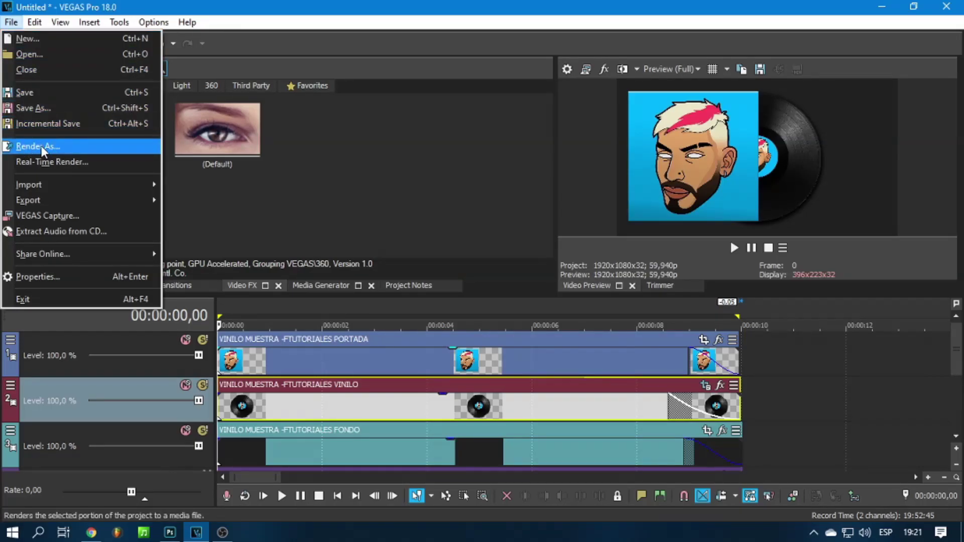
{"action": "left_click", "coordinate": [46, 149]}
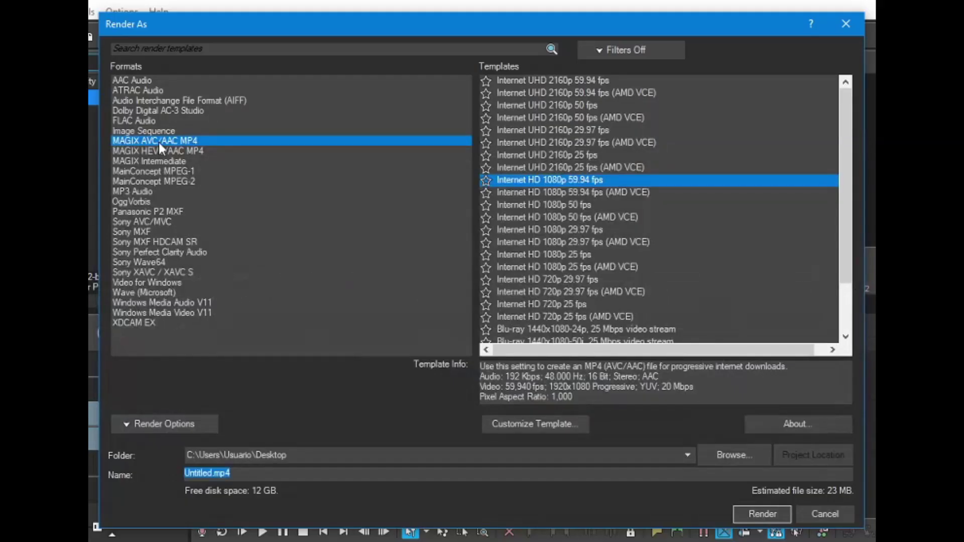
{"action": "left_click", "coordinate": [158, 141]}
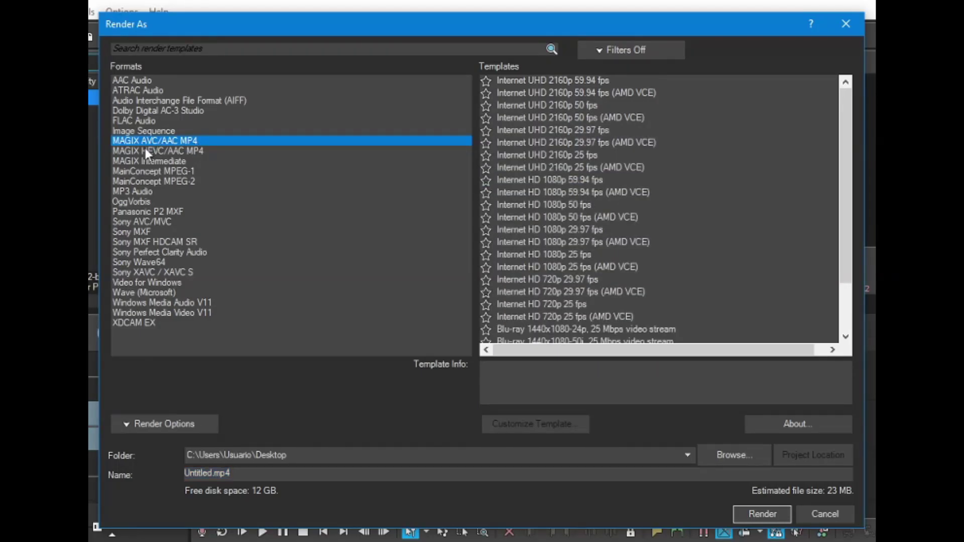
{"action": "left_click", "coordinate": [158, 150]}
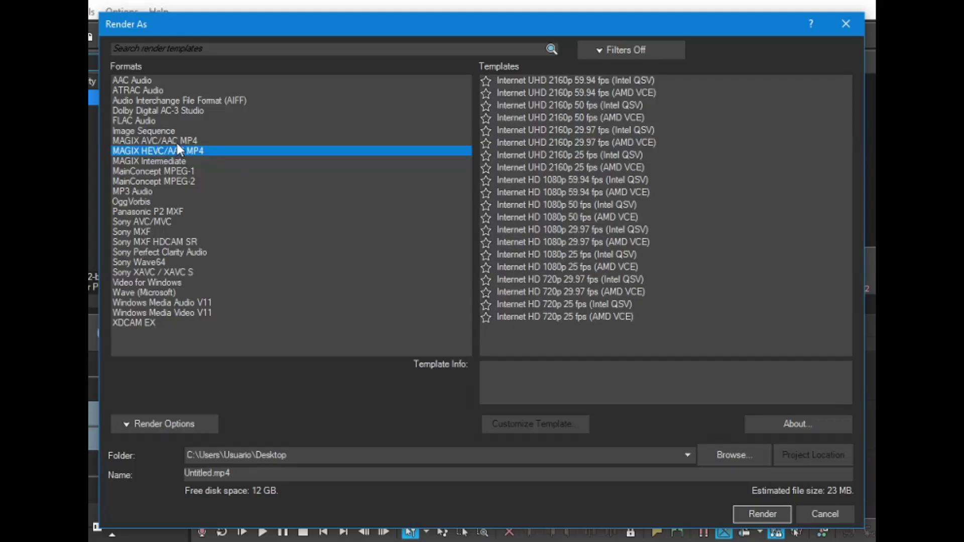
{"action": "left_click", "coordinate": [177, 143]}
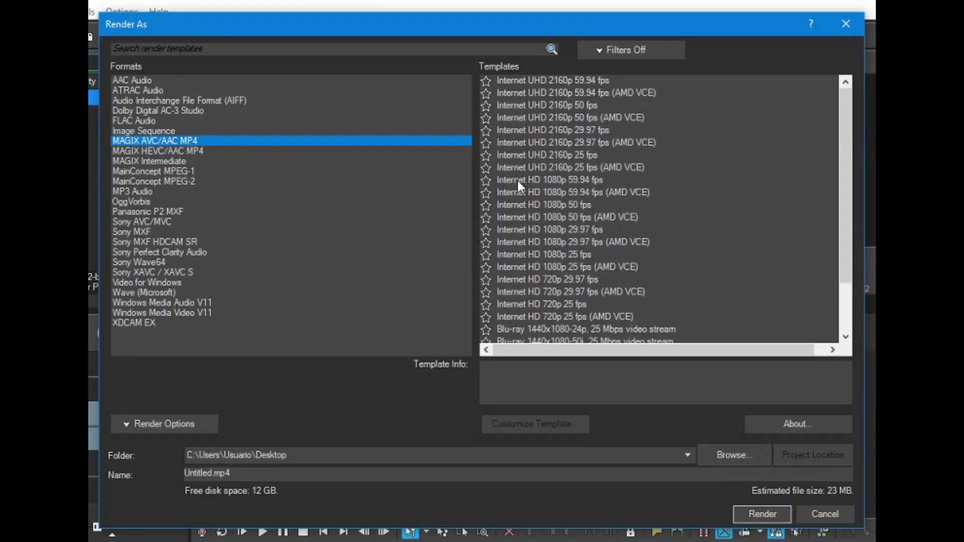
{"action": "left_click", "coordinate": [553, 181]}
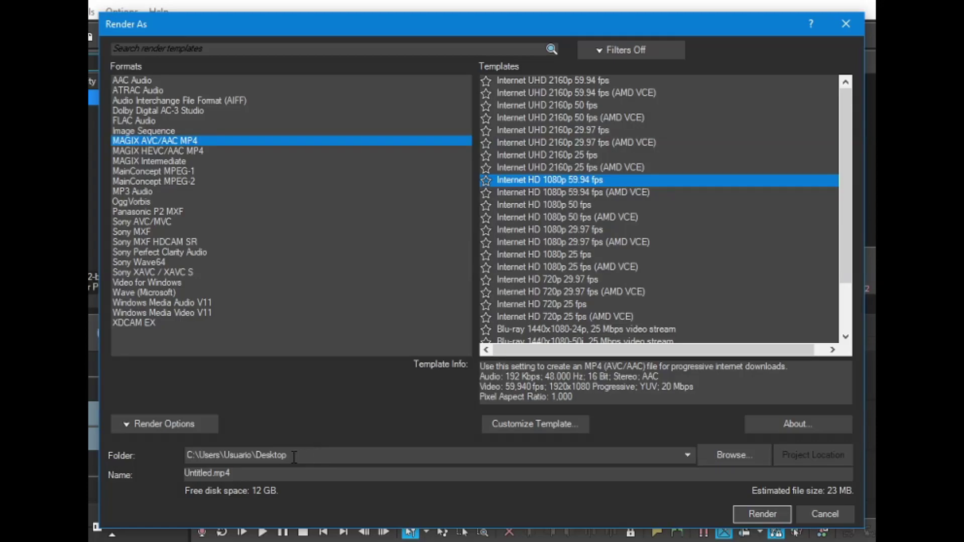
Step: Name the output 'VIDEO VINILO' and start the render
{"action": "double_click", "coordinate": [256, 474]}
{"action": "type", "text": "VIDEO VINILO"}
{"action": "left_click", "coordinate": [779, 516]}
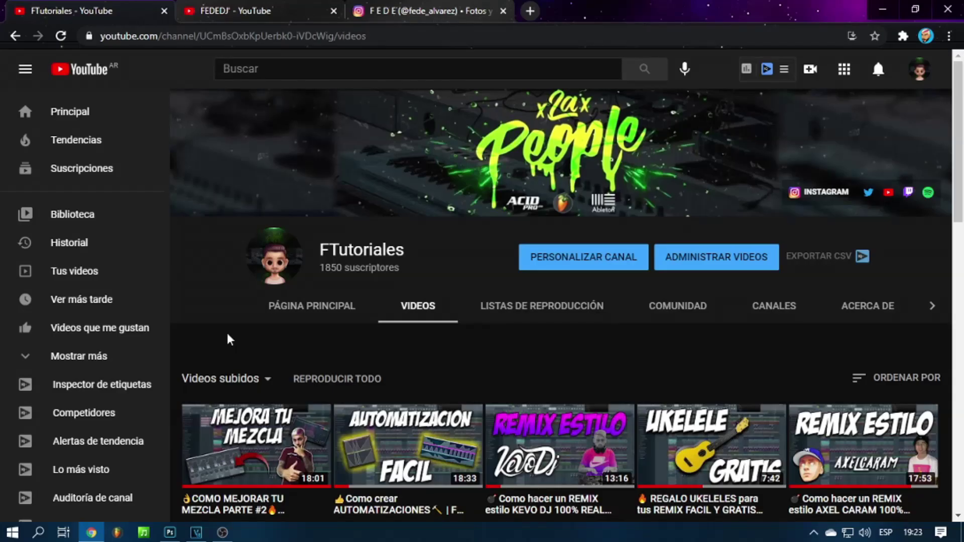
Step: Glance over the Instagram profile, then return to the YouTube channel's Videos page
{"action": "key", "text": "ctrl+Tab"}
{"action": "key", "text": "ctrl+Tab"}
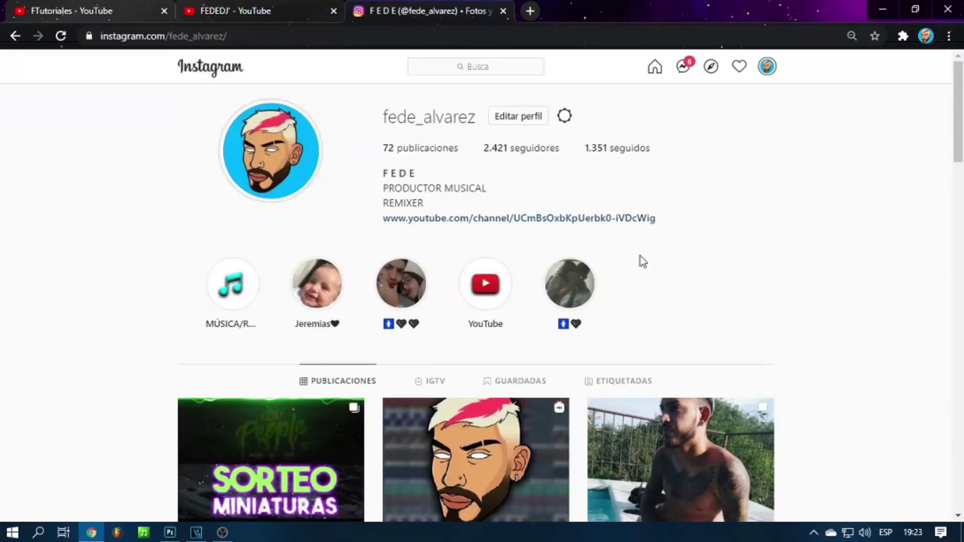
{"action": "scroll", "coordinate": [764, 257], "scroll_direction": "down", "scroll_amount": 3}
{"action": "scroll", "coordinate": [765, 255], "scroll_direction": "up", "scroll_amount": 3}
{"action": "left_click", "coordinate": [110, 9]}
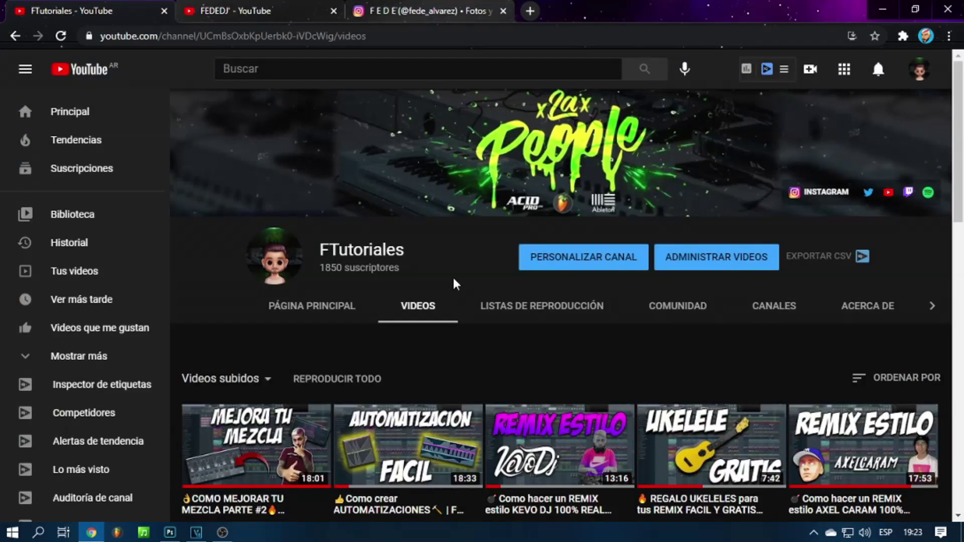